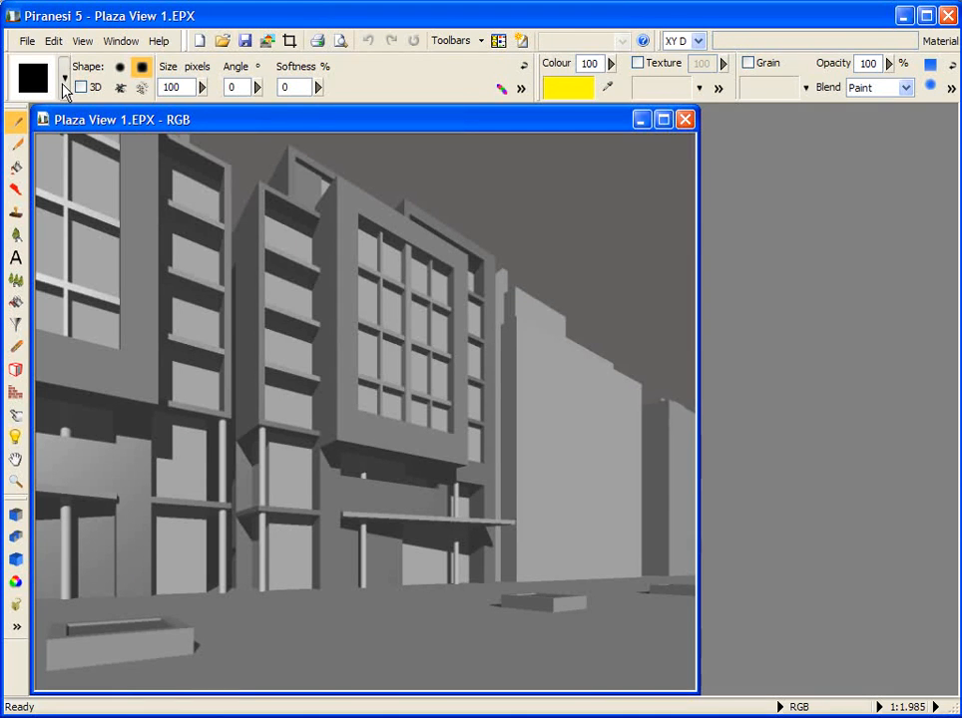
Step: Look through the libraries and categories available in the Paintbrush's style selector
left_click(64, 85)
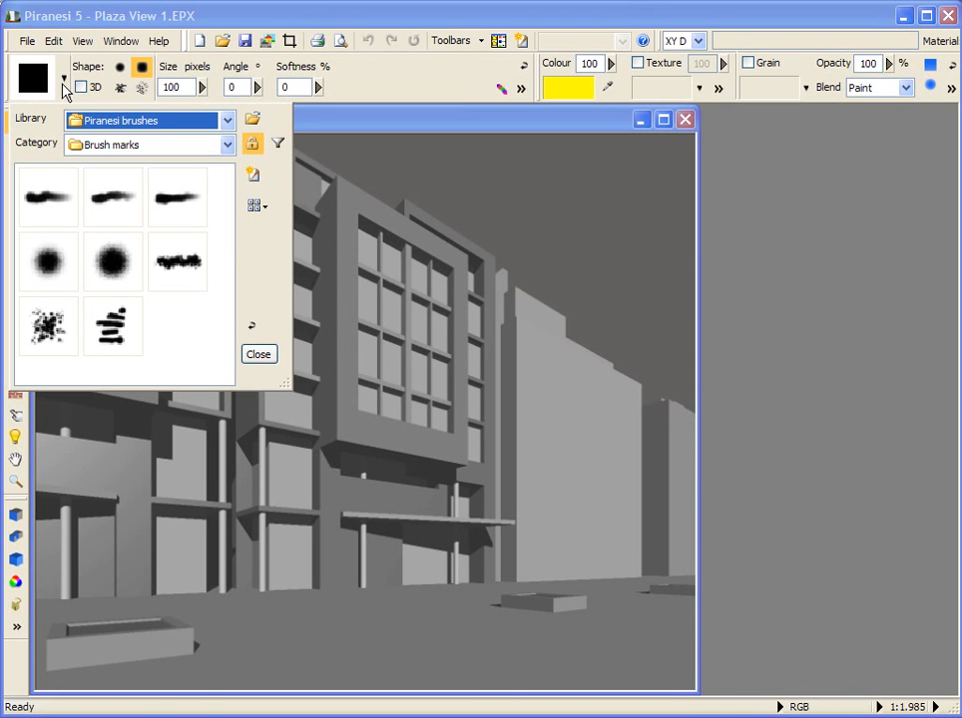
left_click(228, 121)
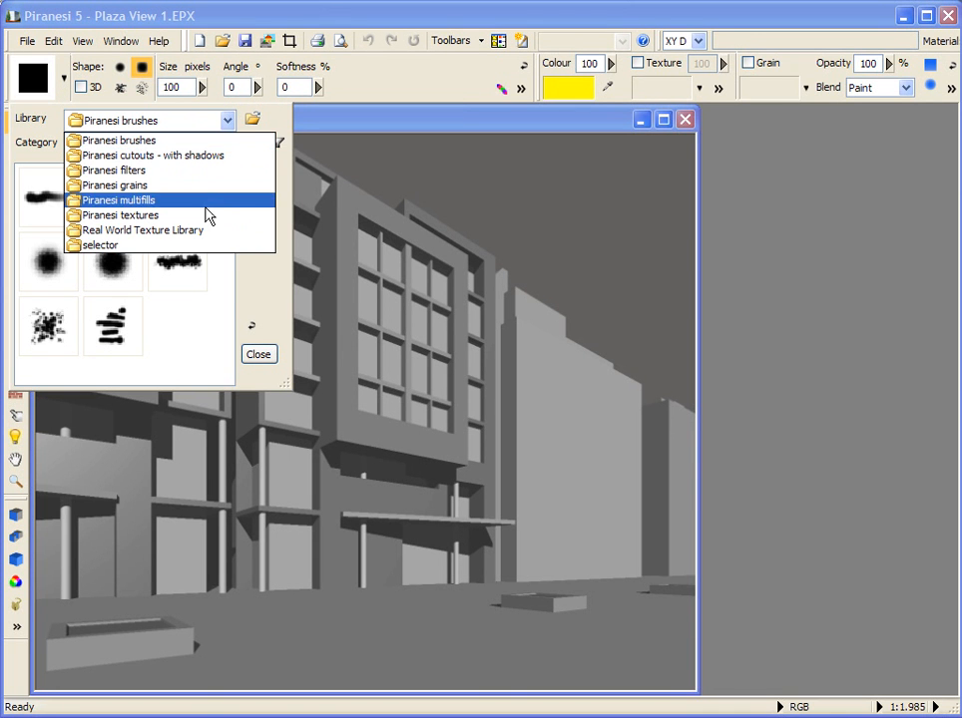
left_click(232, 122)
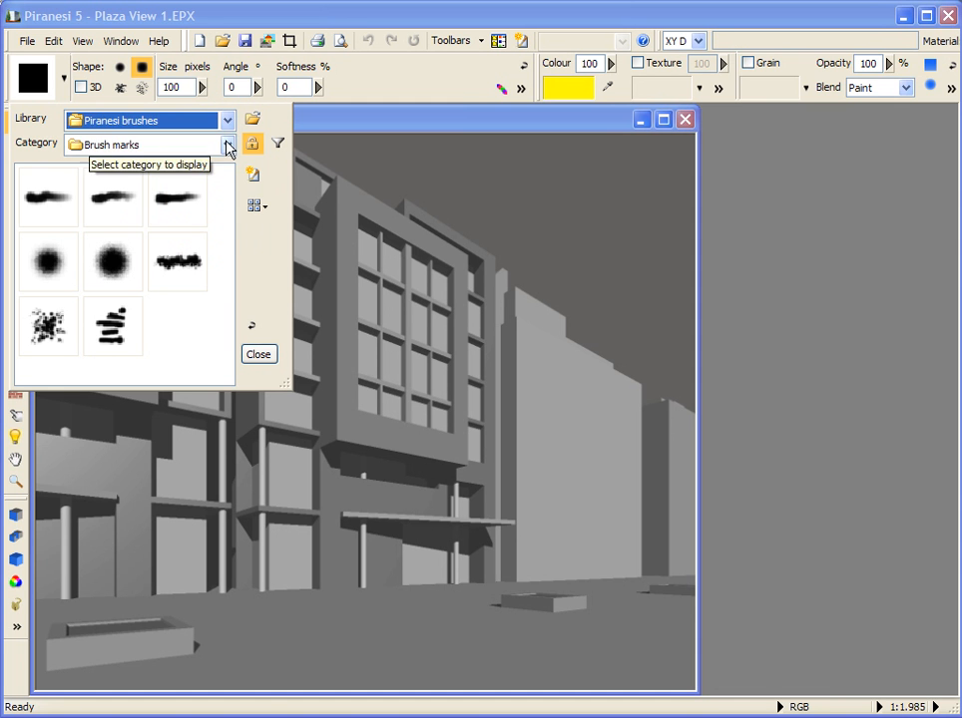
left_click(228, 147)
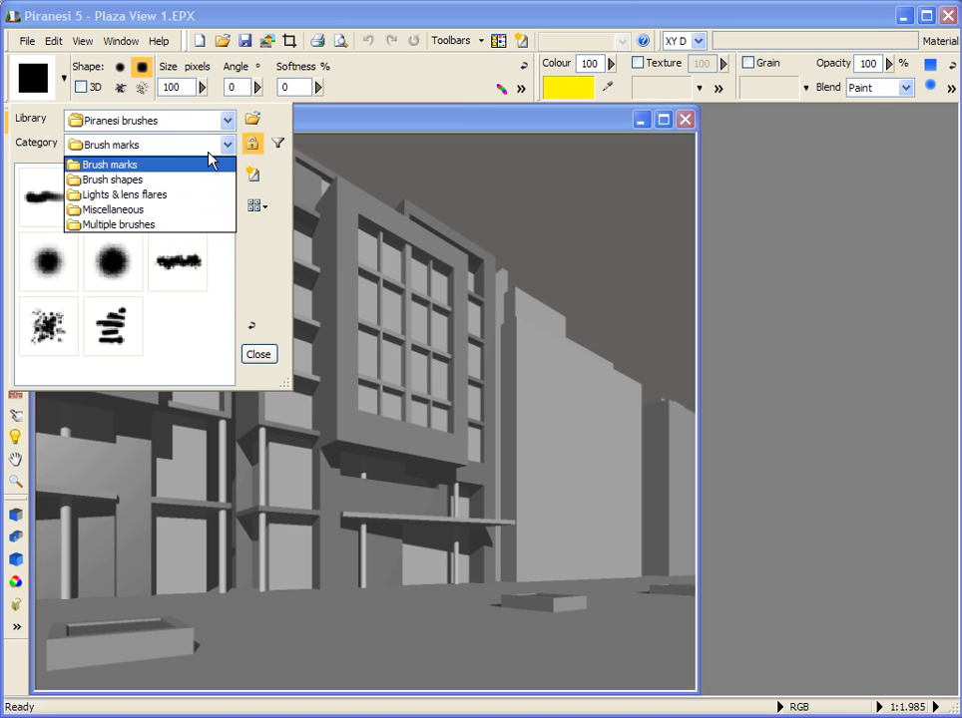
left_click(232, 147)
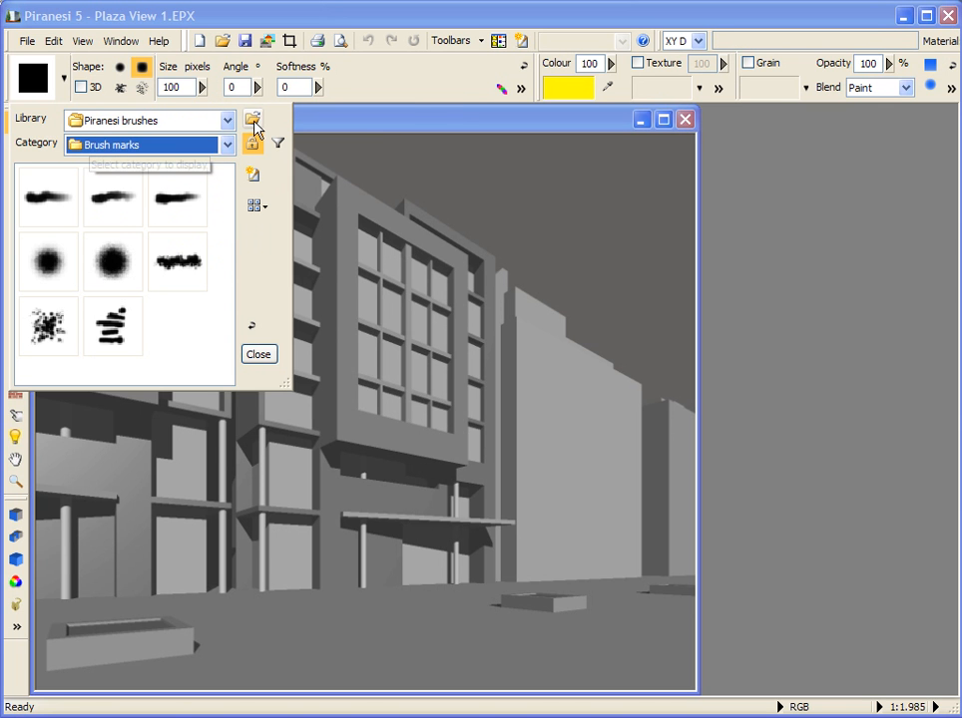
Step: Open the Movie Tutorial - Plaza.psf style library and list its styles in Details view
left_click(254, 121)
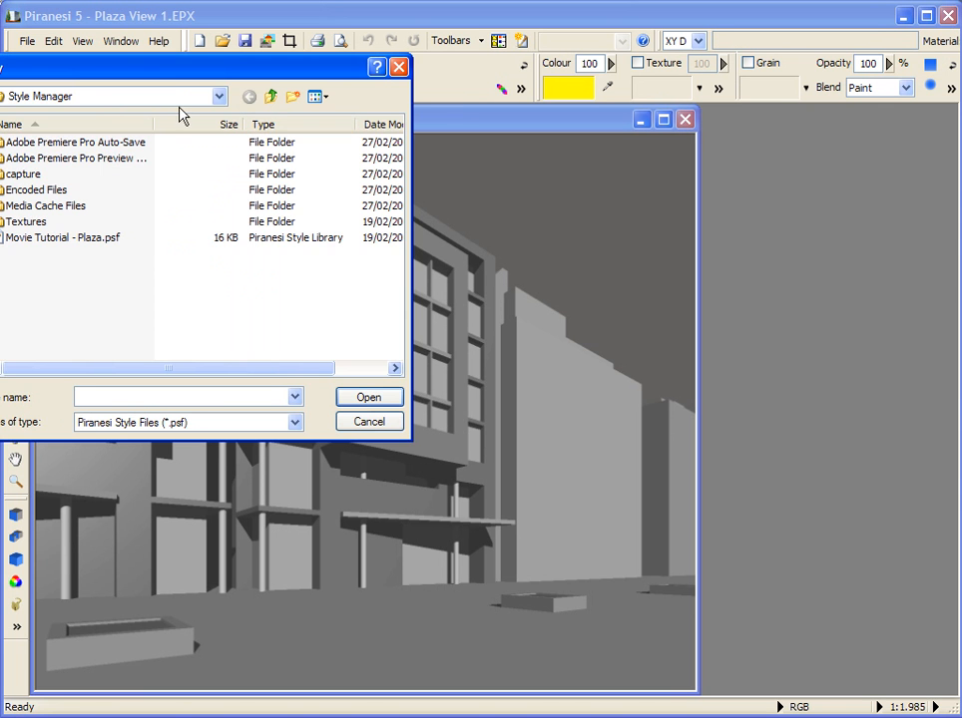
left_click_drag(163, 70, 365, 144)
left_click(246, 311)
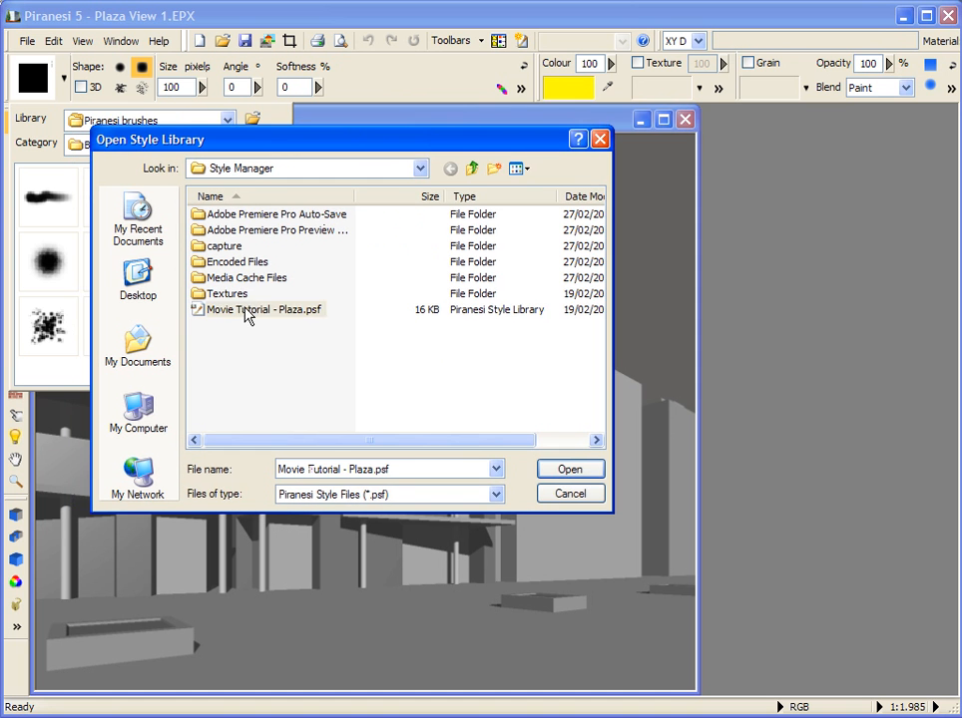
left_click(571, 471)
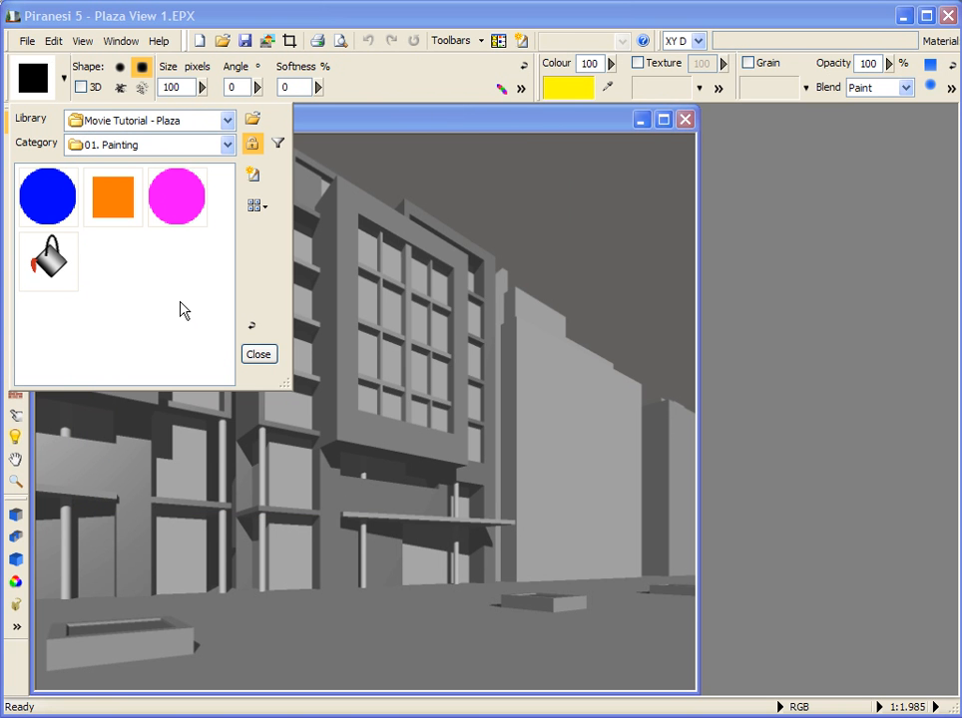
left_click(263, 209)
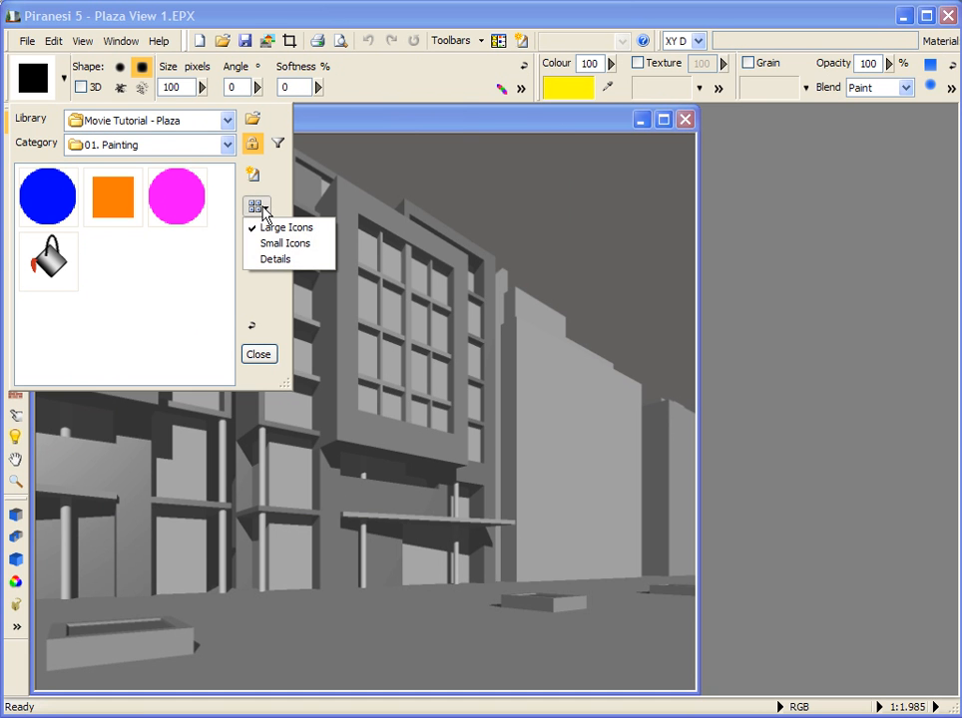
left_click(266, 260)
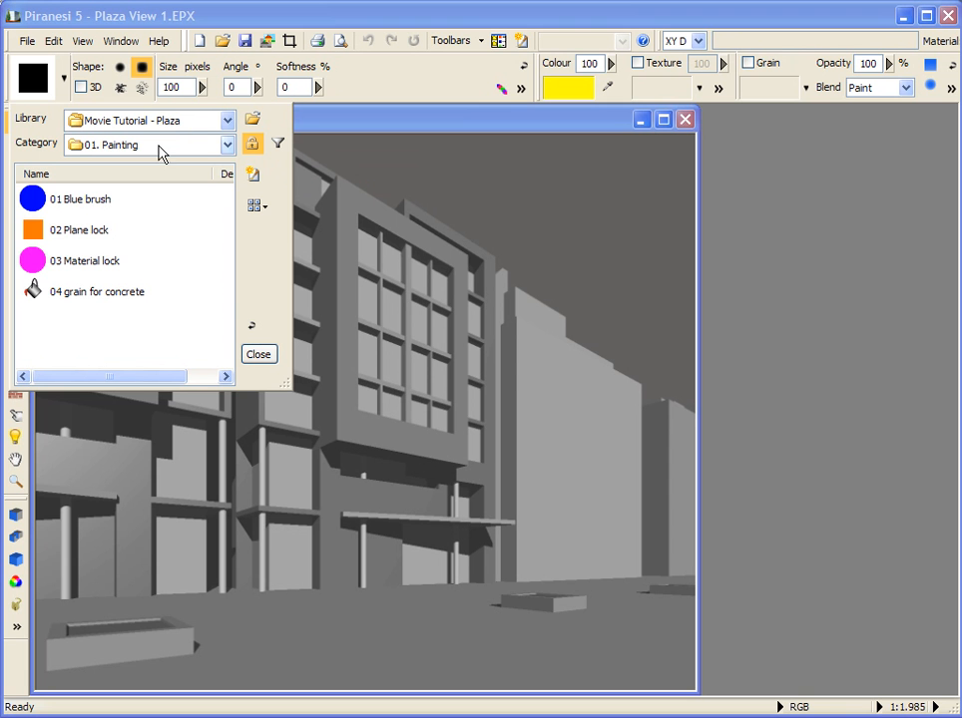
Step: Check which library and category the Fill tool's style selector shows, and close it
left_click(64, 78)
left_click(16, 167)
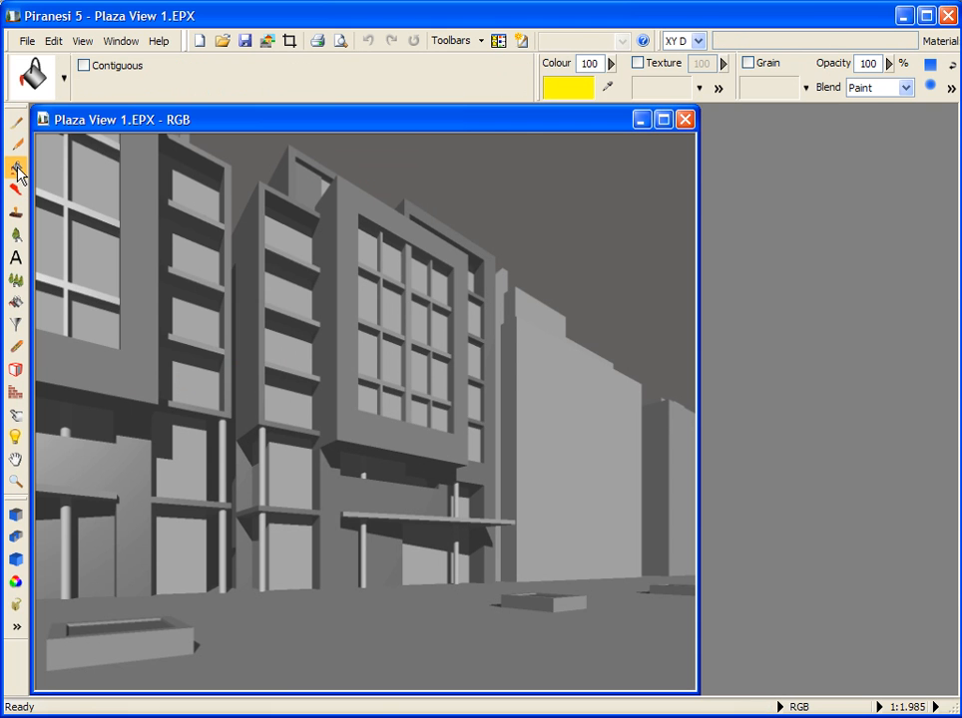
left_click(65, 88)
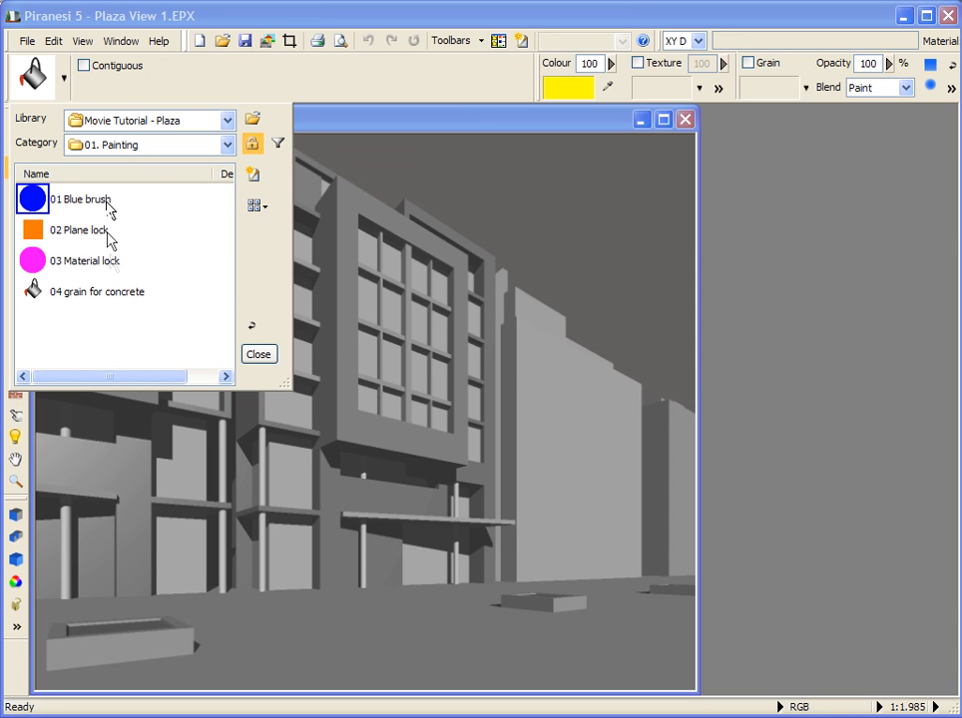
left_click(256, 355)
Step: Turn off showing the same style category for each tool in the Paintbrush's style selector
left_click(15, 126)
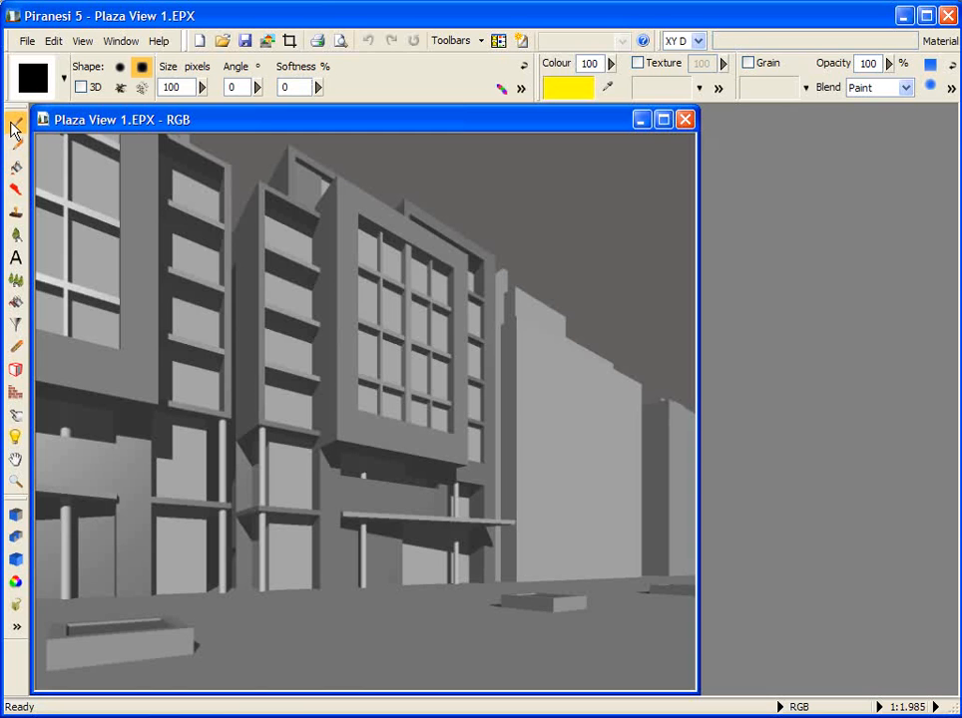
left_click(64, 78)
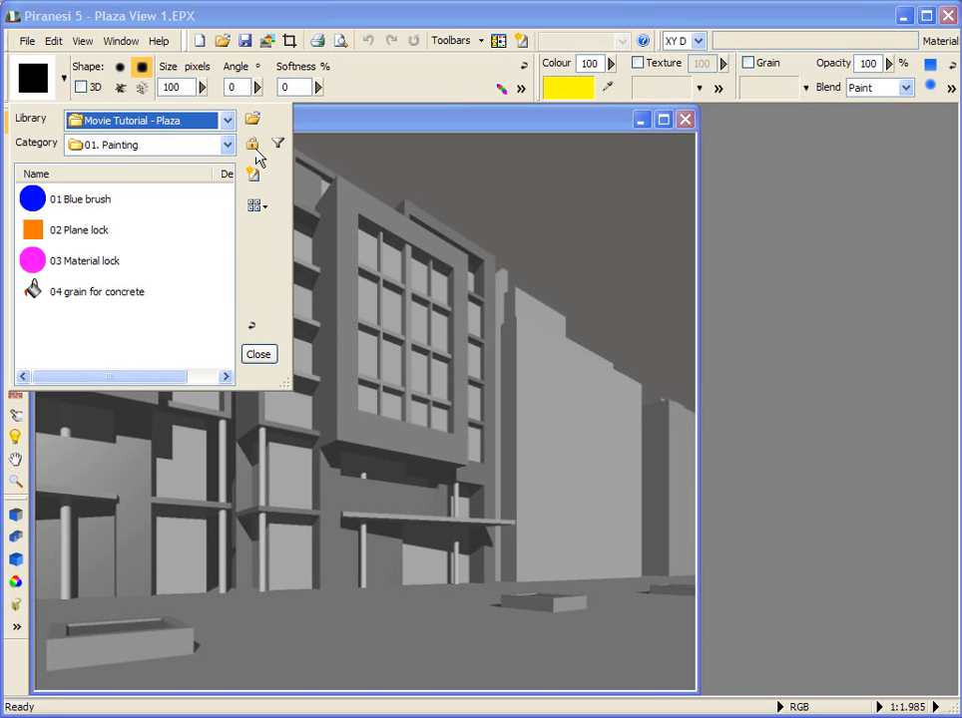
left_click(257, 355)
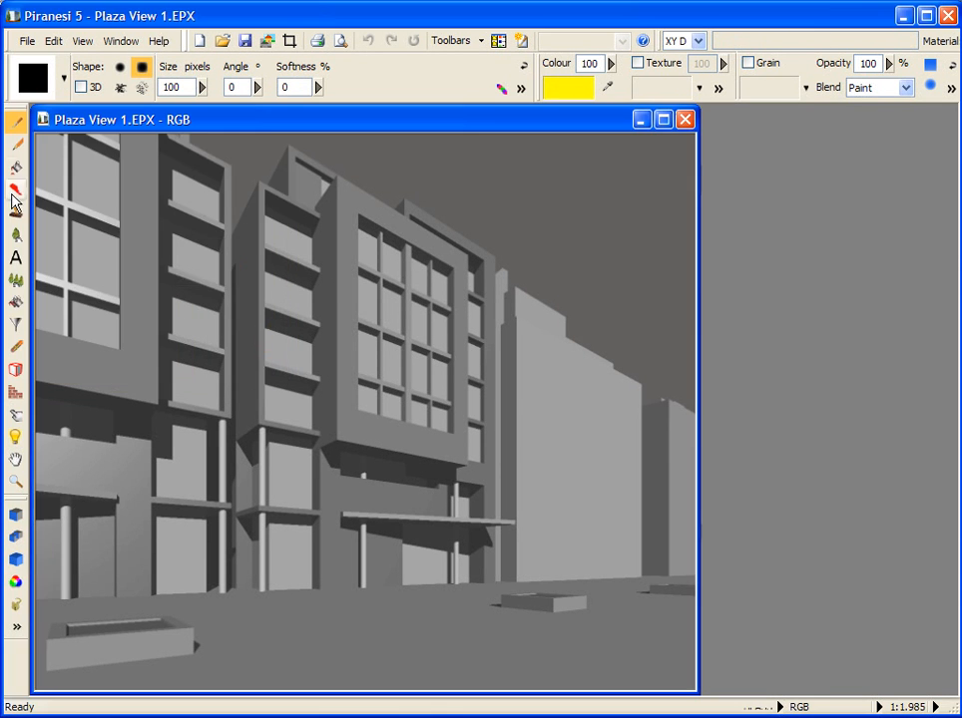
Step: Examine the library and category shown for the Fill tool while the shared category is off
left_click(16, 167)
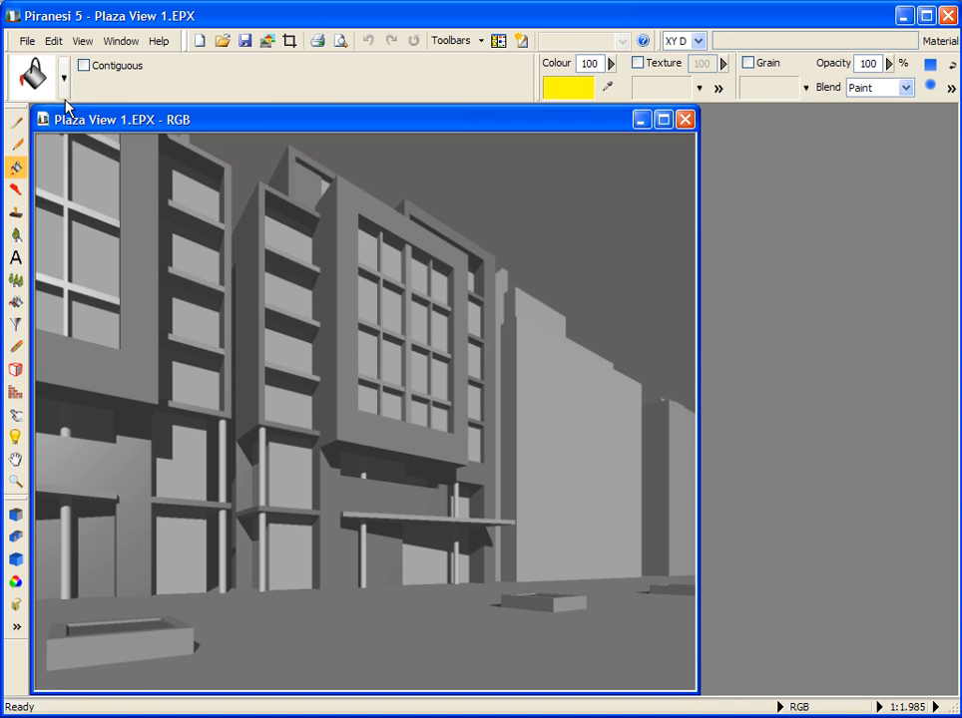
left_click(64, 79)
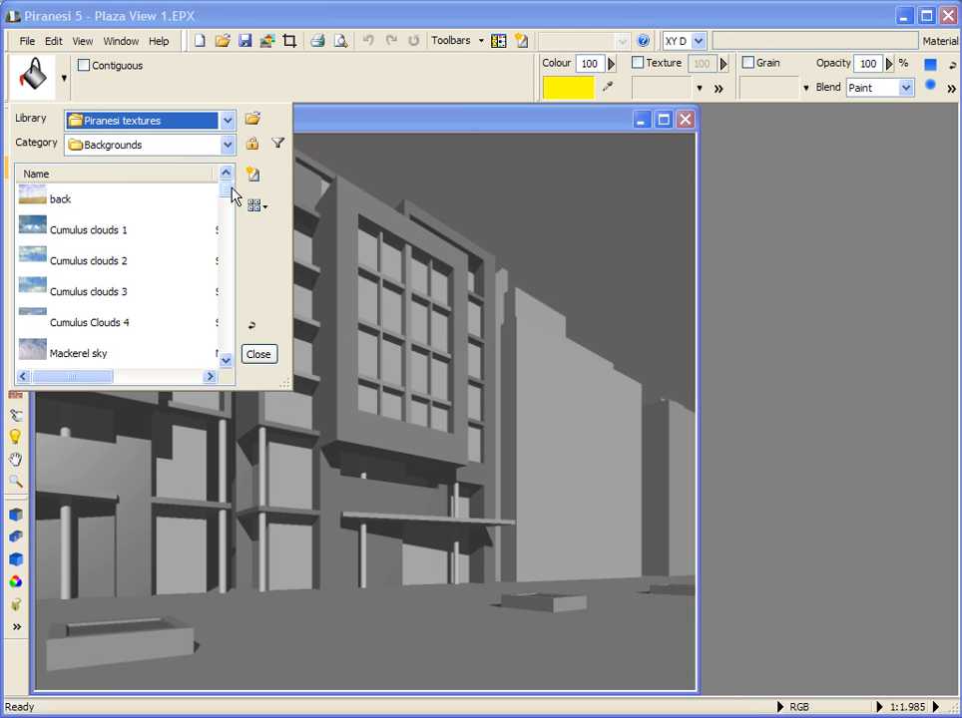
left_click_drag(232, 194, 176, 146)
left_click(258, 354)
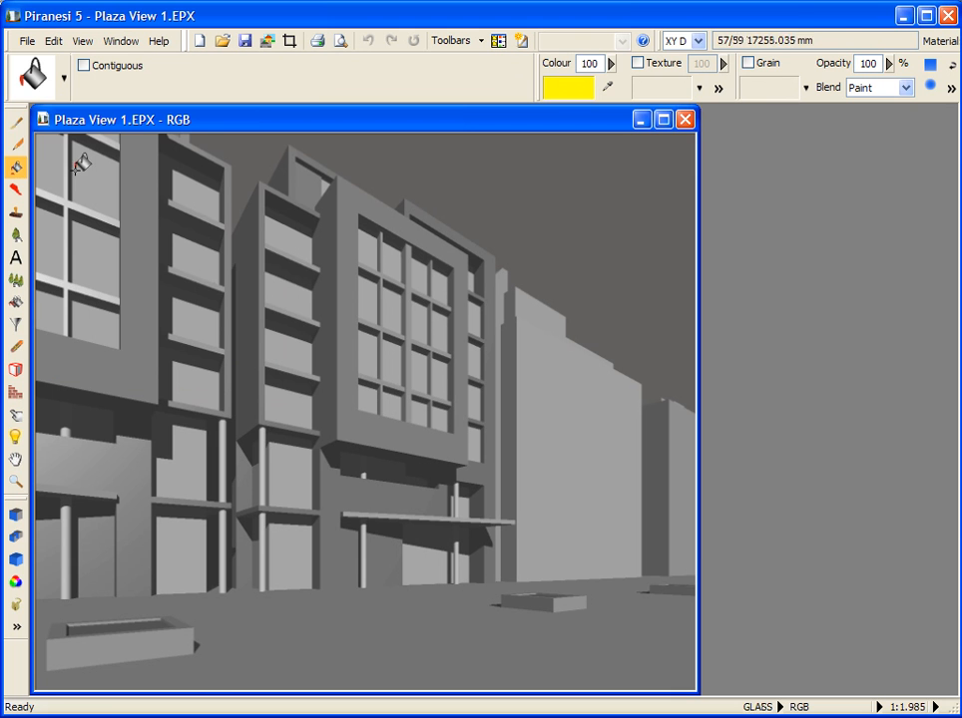
Step: Return to the Paintbrush and turn showing the same style category for each tool back on
left_click(15, 128)
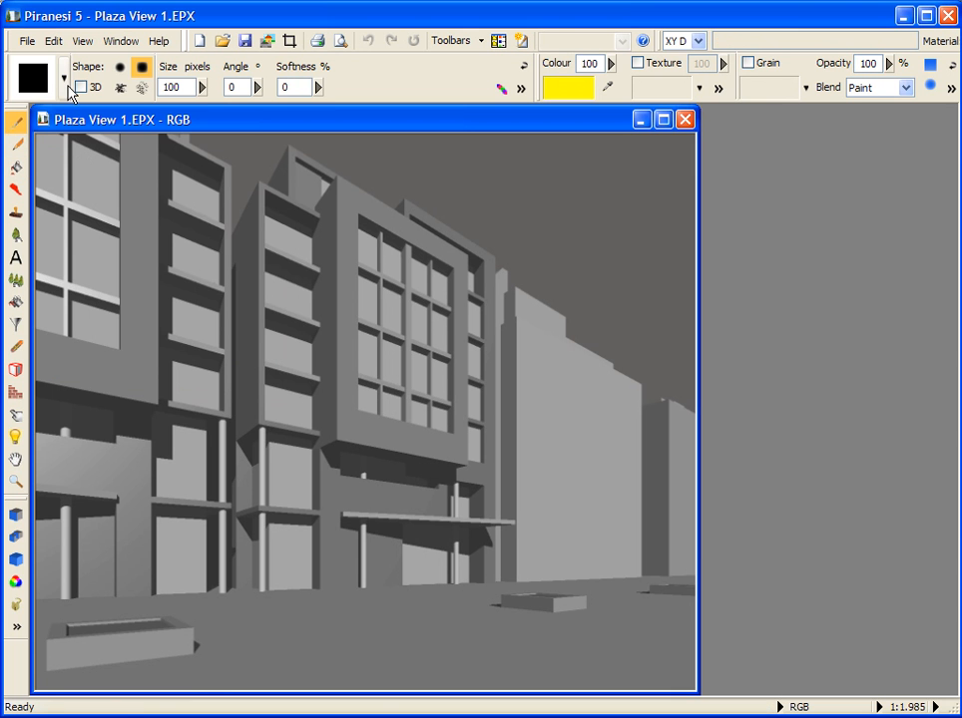
left_click(64, 80)
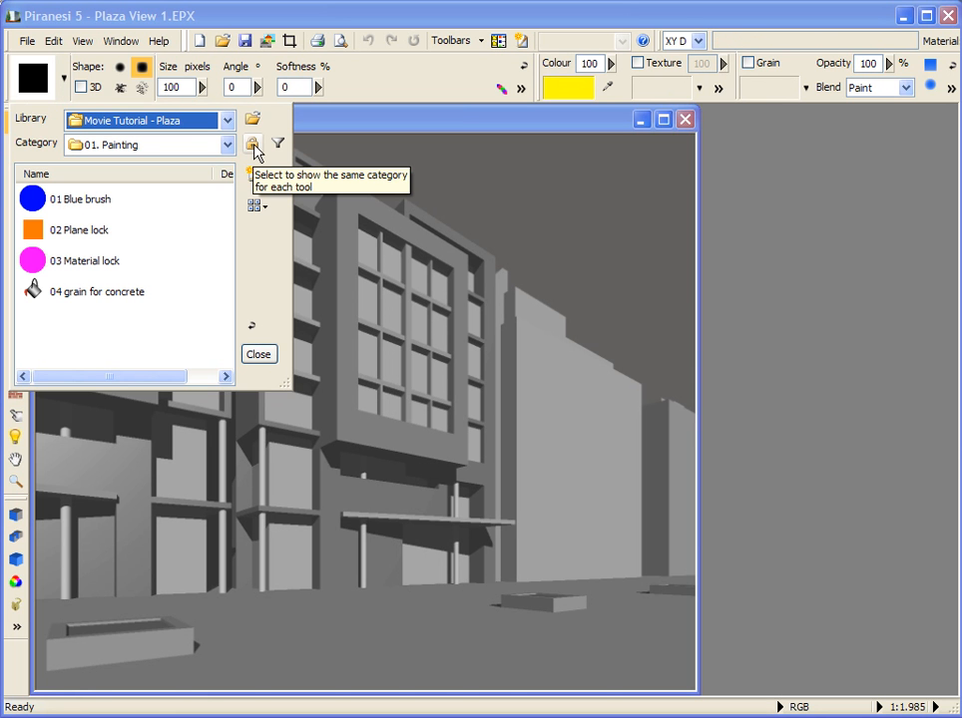
left_click(254, 145)
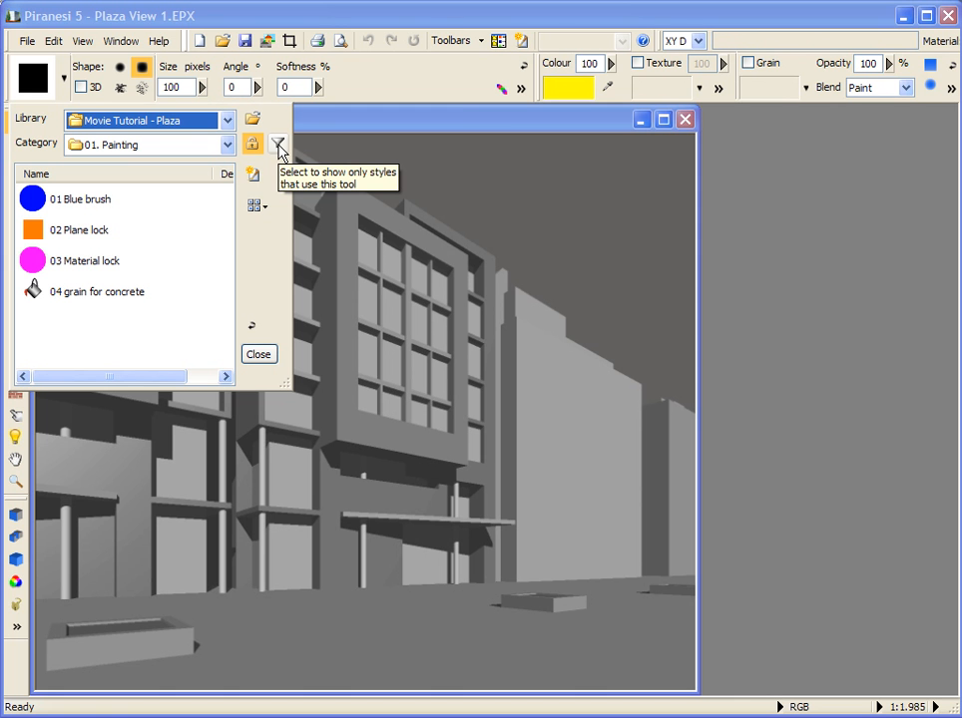
Step: Filter the 01. Painting styles to those using the Paintbrush, and remove the filter again
left_click(280, 147)
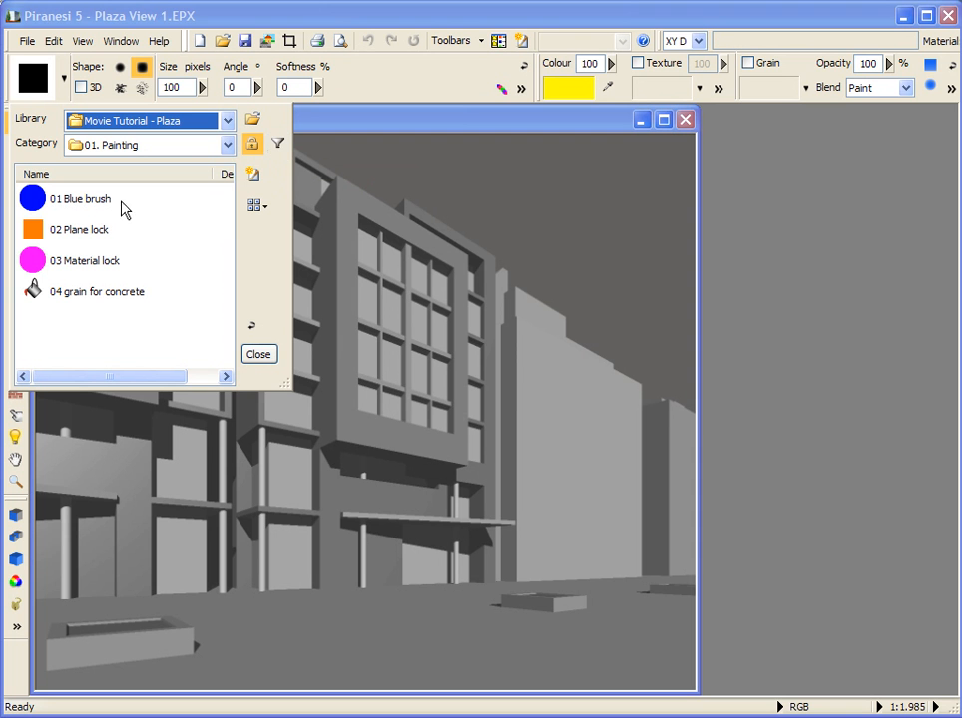
left_click(68, 296)
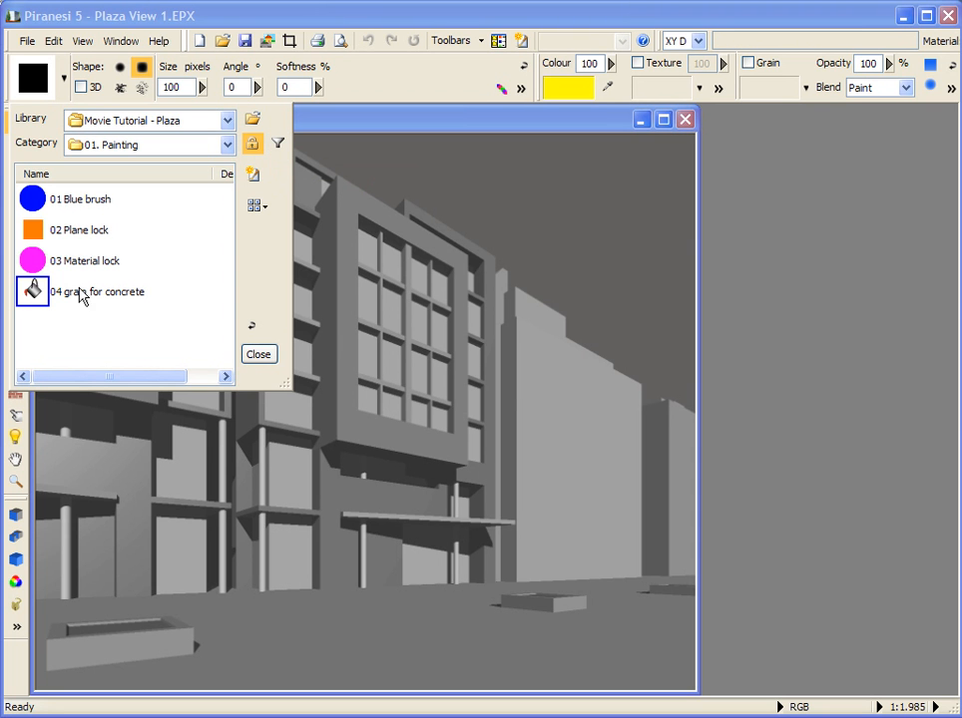
left_click(280, 147)
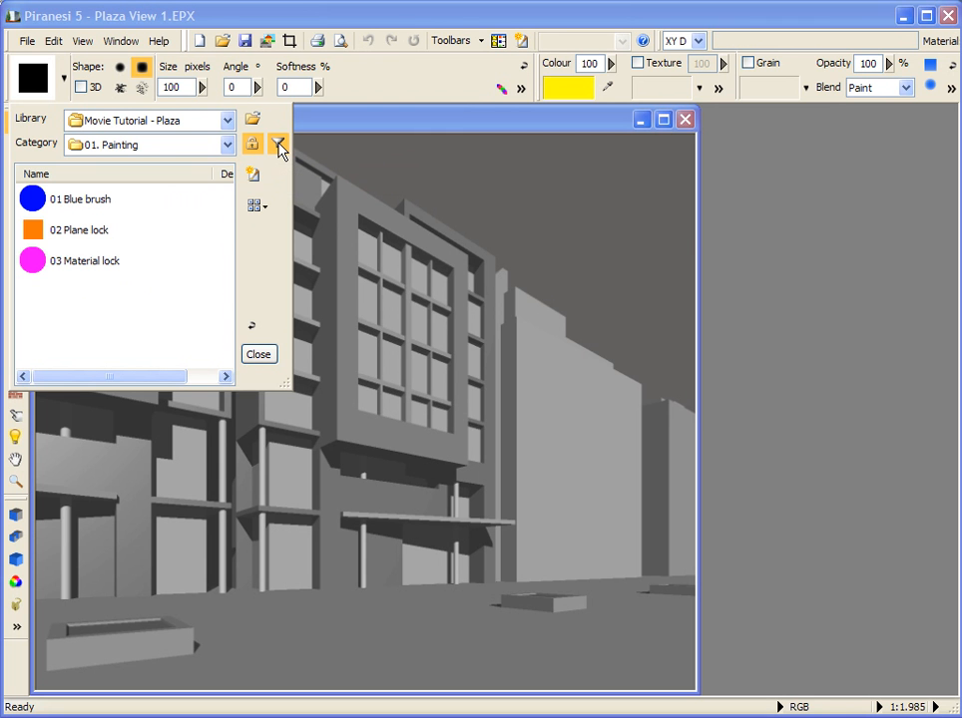
left_click(280, 147)
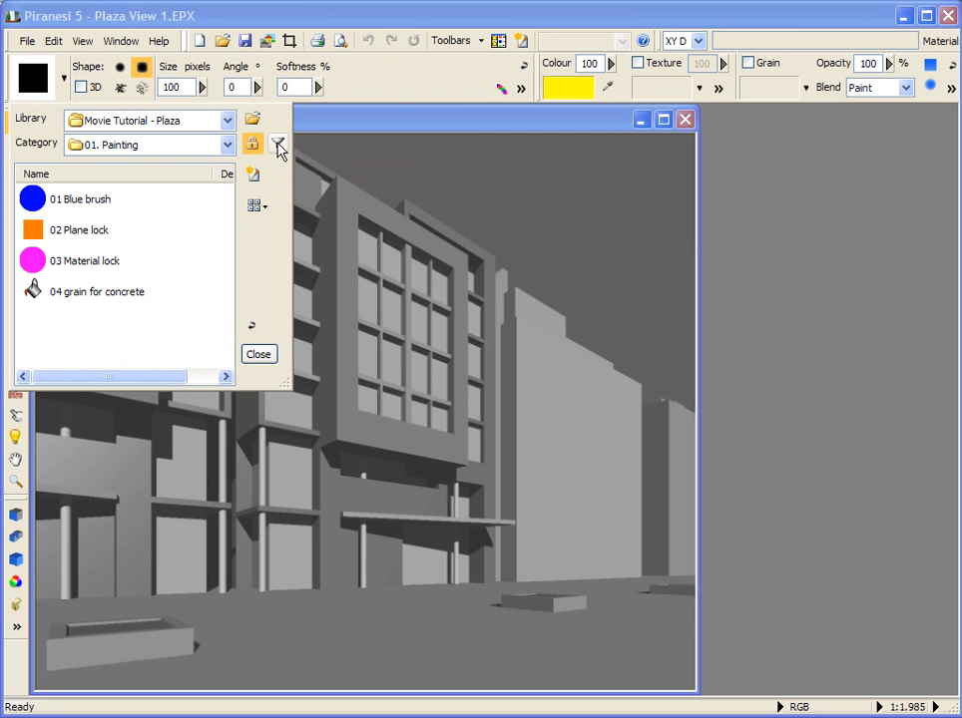
left_click(190, 290)
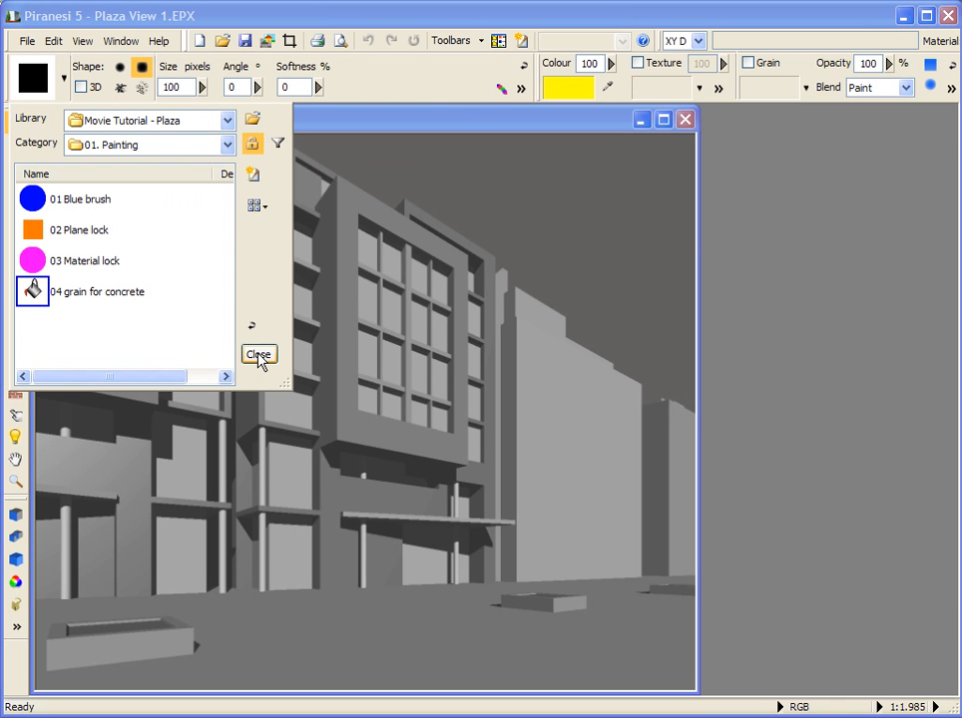
Step: Apply the 01 Blue brush style from the 01. Painting category
left_click(255, 150)
left_click(84, 206)
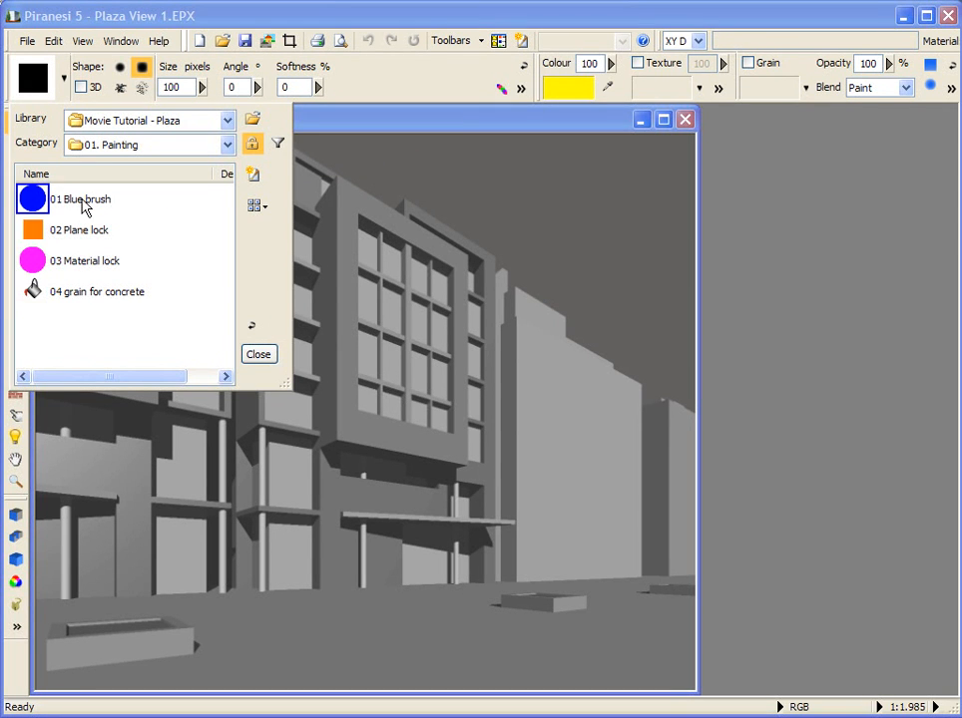
double_click(83, 205)
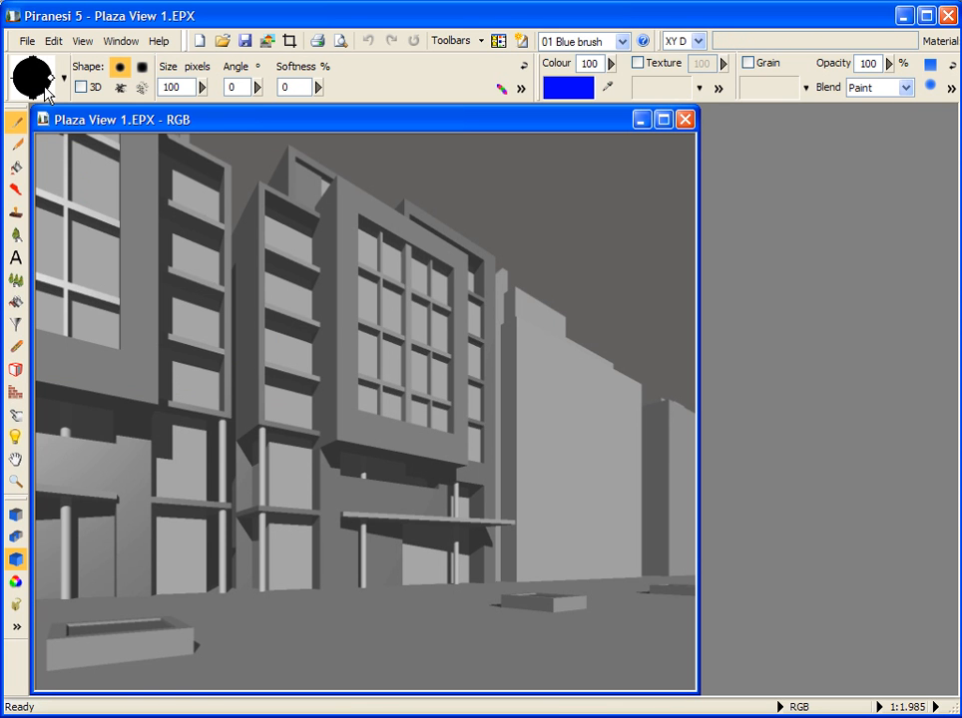
Step: Paint the brickwork frames of both front building facades blue with the Material lock on
double_click(180, 87)
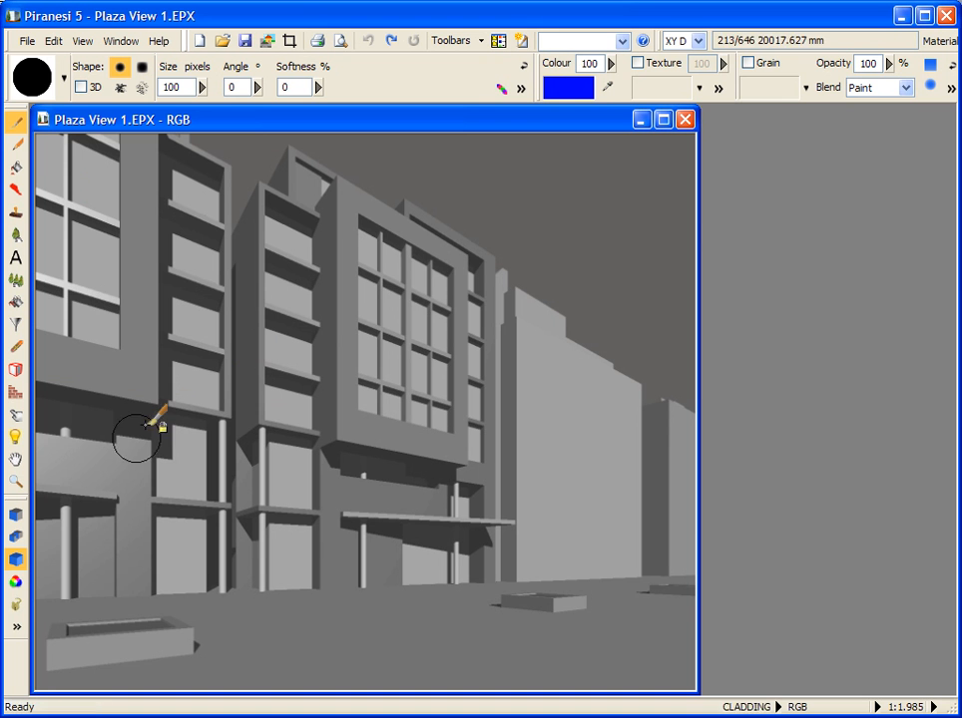
left_click(14, 562)
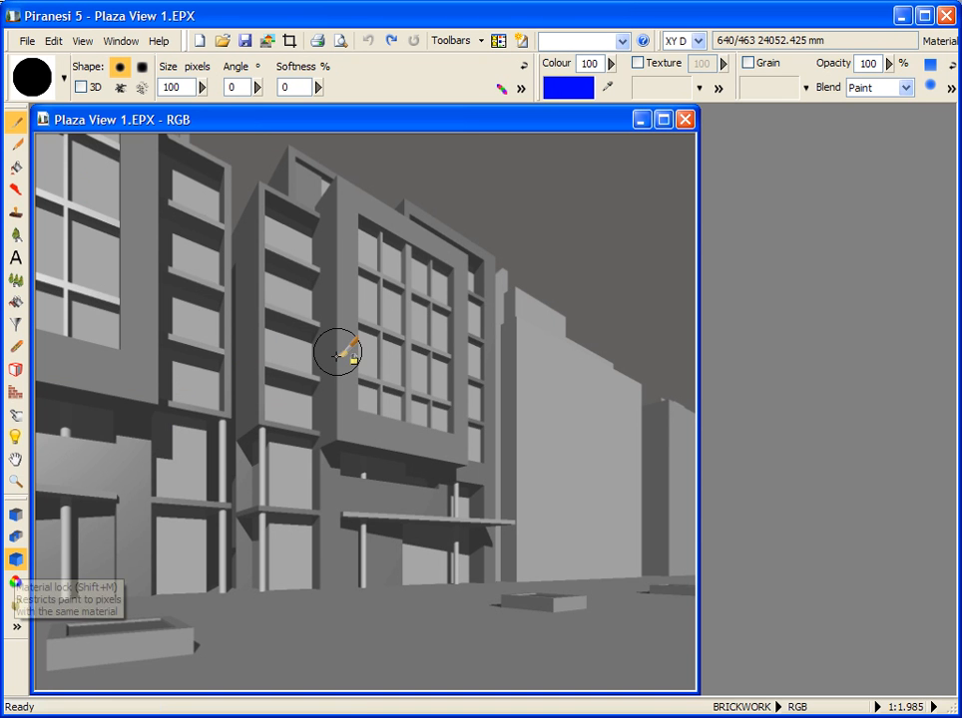
mouse_move(341, 206)
left_mouse_down()
mouse_move(297, 174)
mouse_move(444, 223)
mouse_move(479, 339)
mouse_move(365, 436)
mouse_move(341, 211)
mouse_move(355, 443)
mouse_move(156, 398)
mouse_move(69, 339)
mouse_move(145, 350)
mouse_move(156, 123)
left_mouse_up()
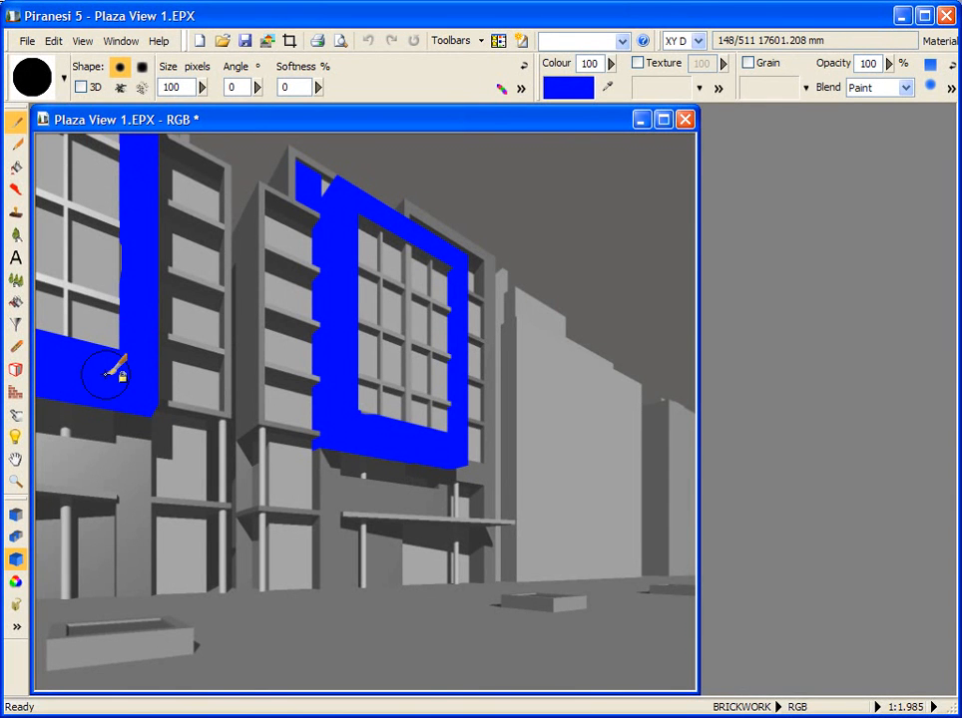
left_click_drag(106, 374, 110, 372)
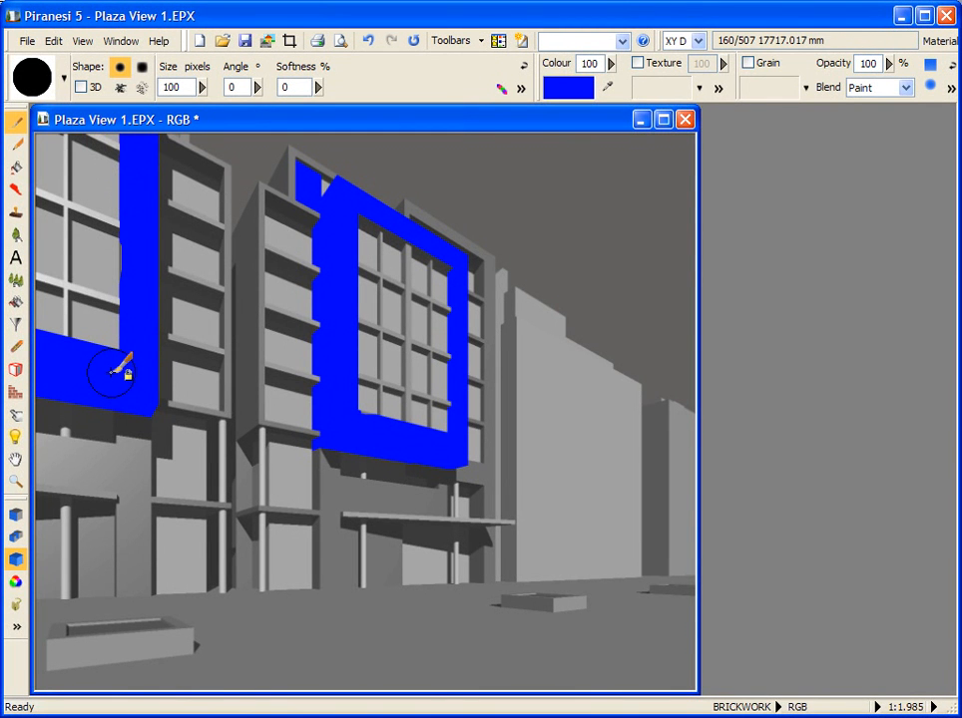
Step: Set the paint colour to green (RGB 0, 255, 0) and turn off the Material lock
left_click(568, 89)
left_click(777, 205)
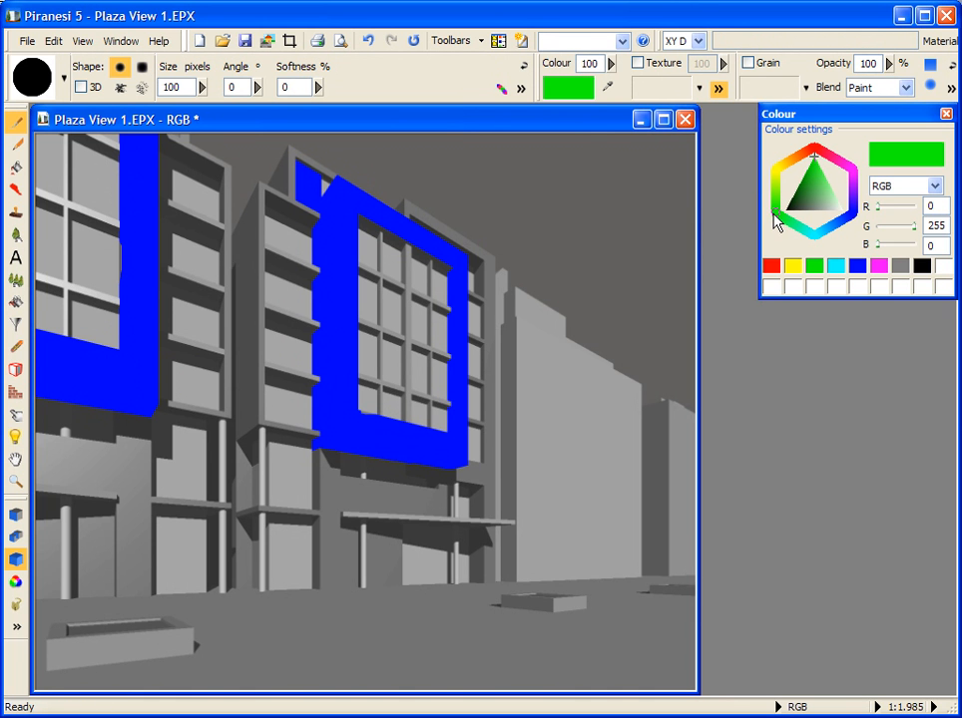
left_click(946, 114)
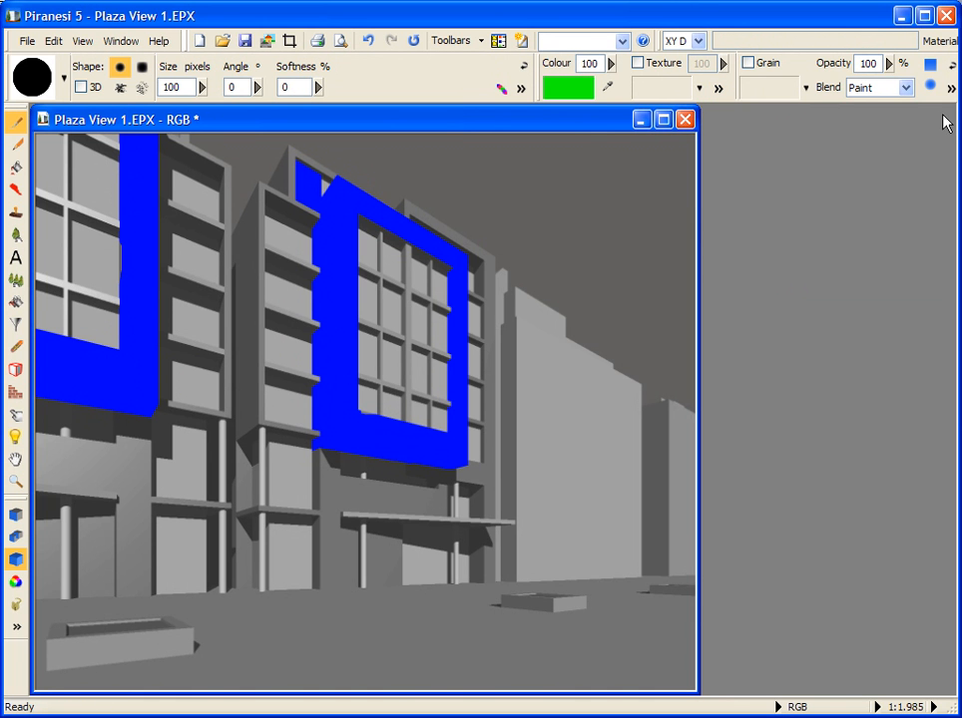
left_click(15, 559)
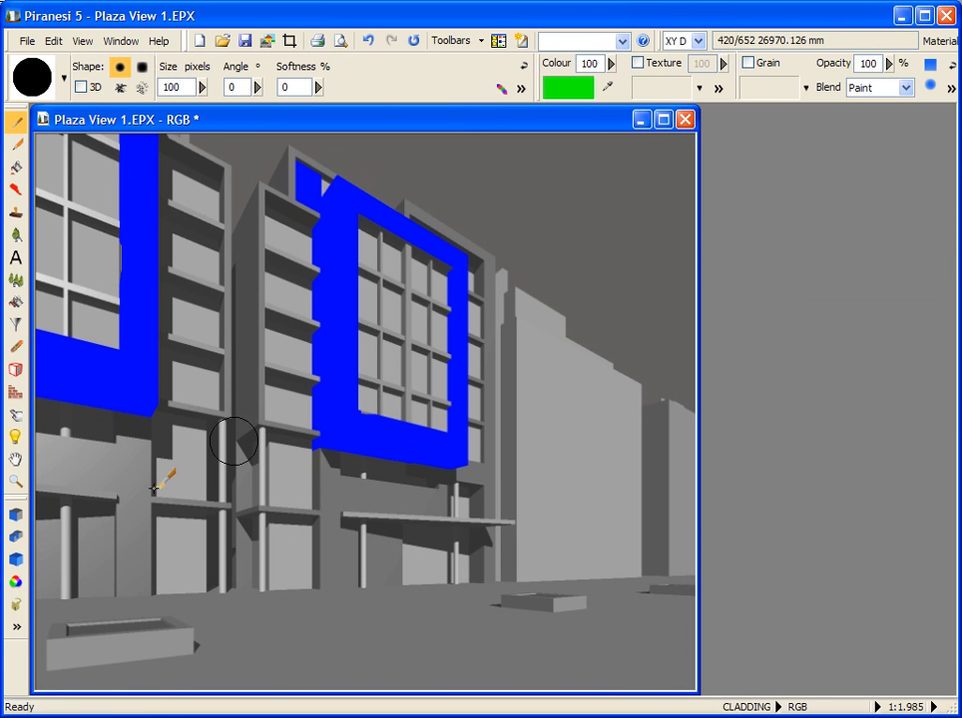
Step: Paint green over the gridded windows of the central facade and reapply the 01 Blue brush style from 01. Painting
mouse_move(366, 237)
left_mouse_down()
mouse_move(416, 254)
mouse_move(434, 389)
mouse_move(384, 397)
mouse_move(370, 275)
mouse_move(393, 266)
mouse_move(400, 366)
left_mouse_up()
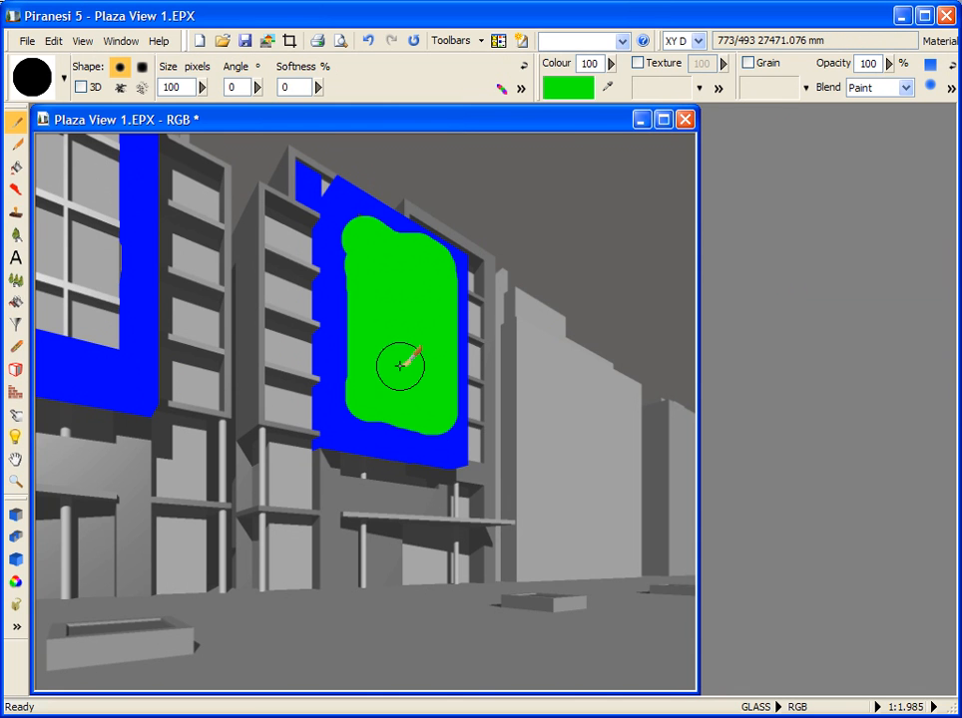
left_click(64, 80)
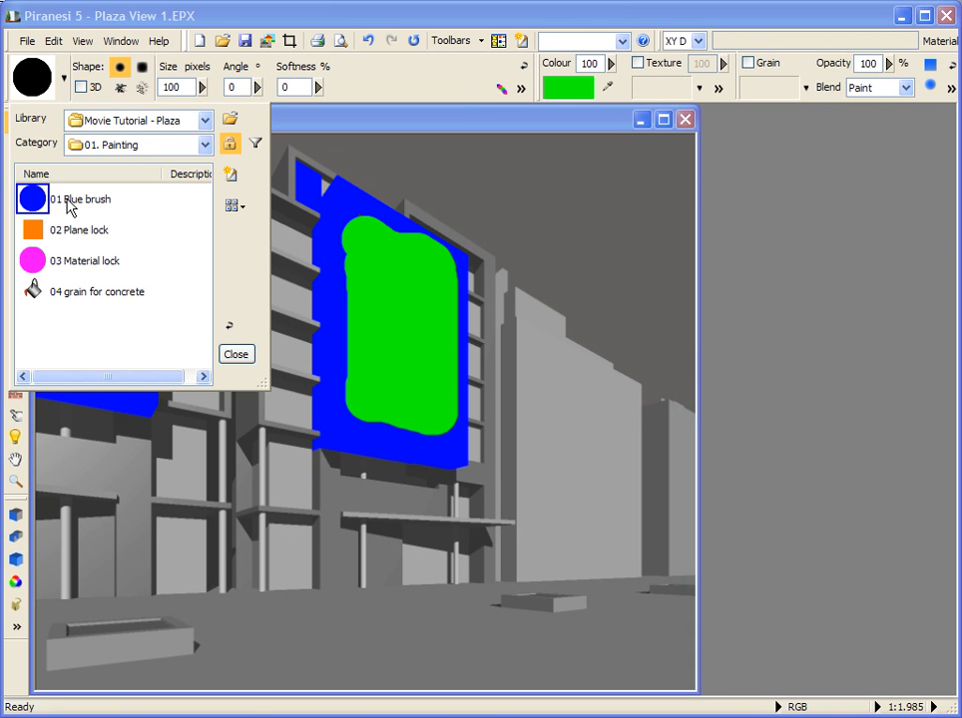
left_click(80, 200)
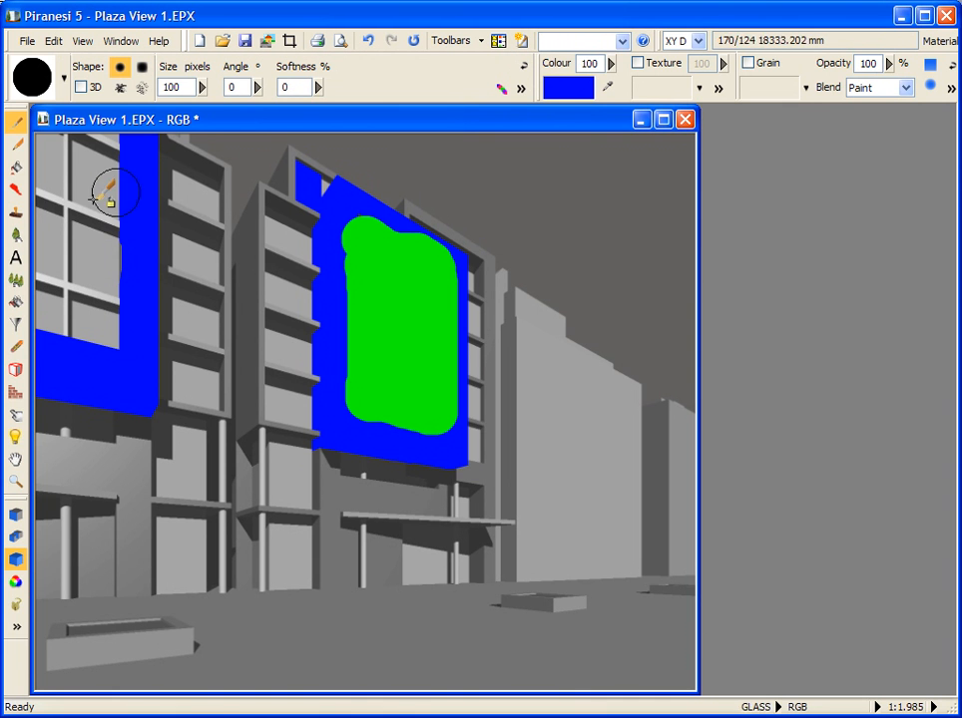
Step: Open the Style Manager and create a new style library named My Library in the Style Manager folder
left_click(481, 41)
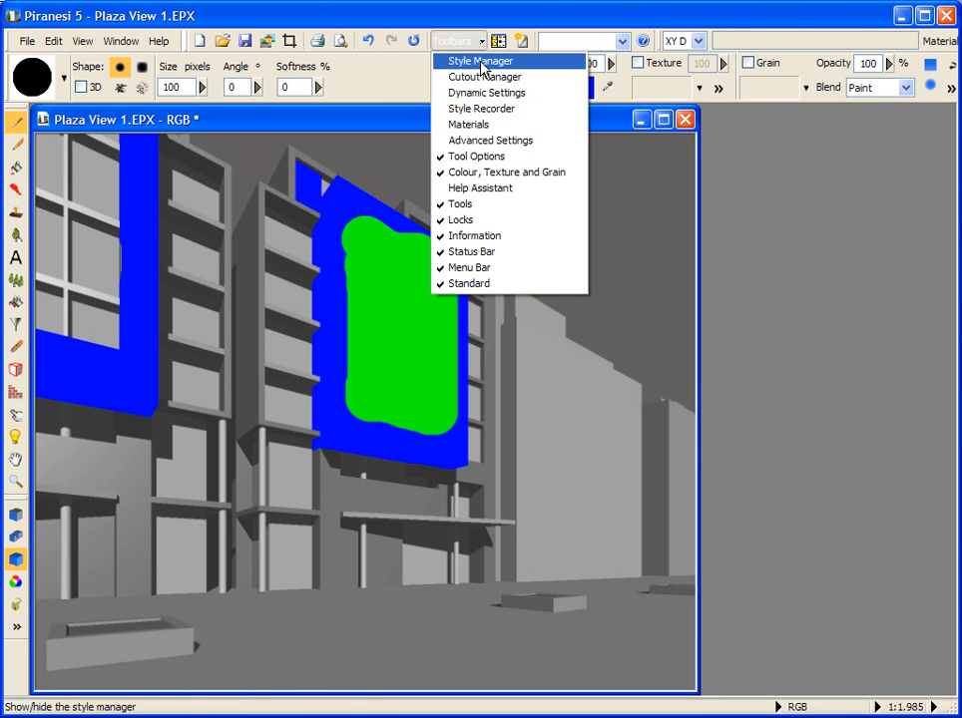
left_click(481, 62)
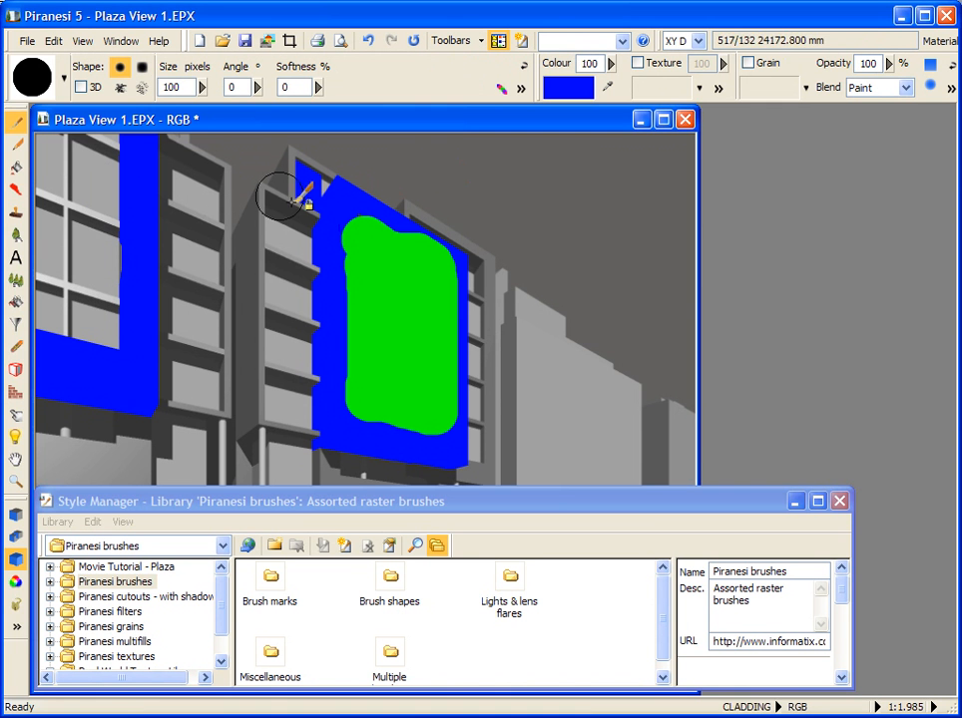
left_click(57, 522)
mouse_move(71, 546)
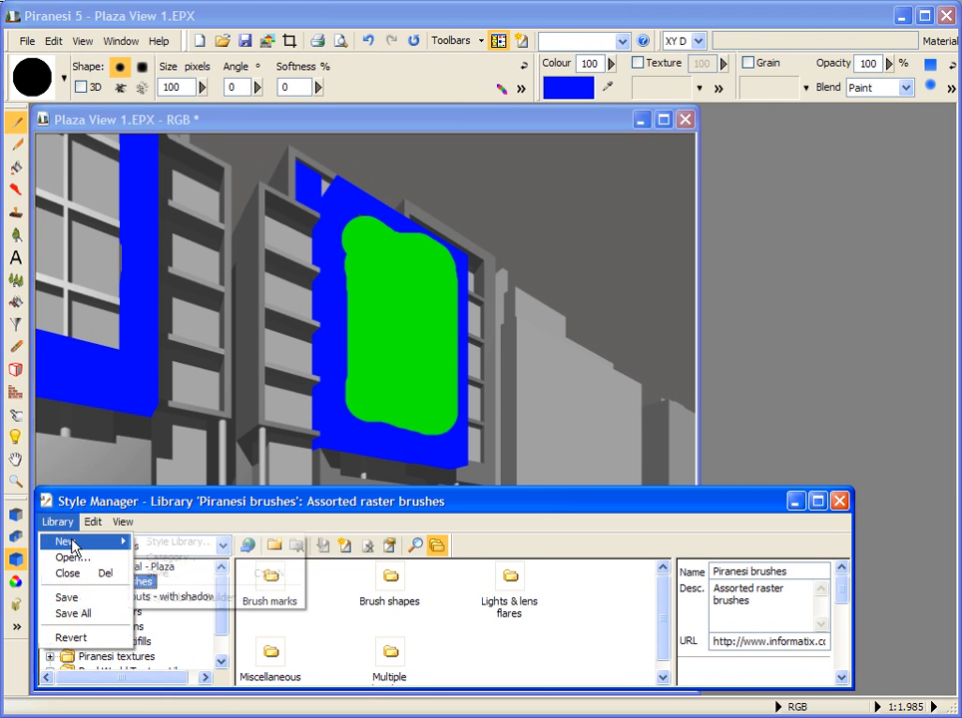
left_click(165, 544)
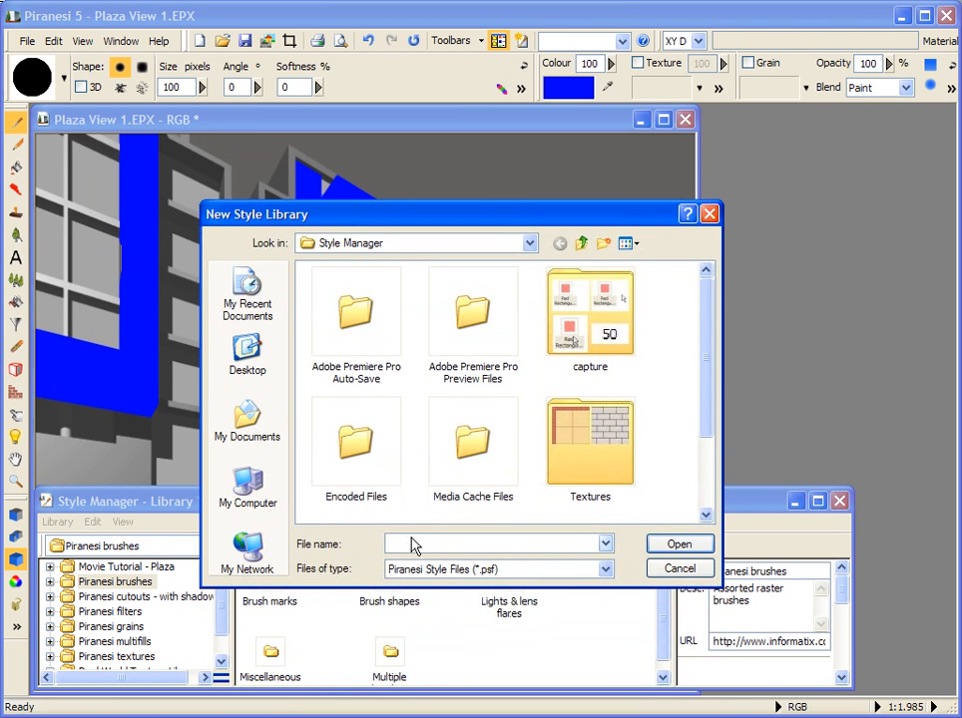
type("My Library")
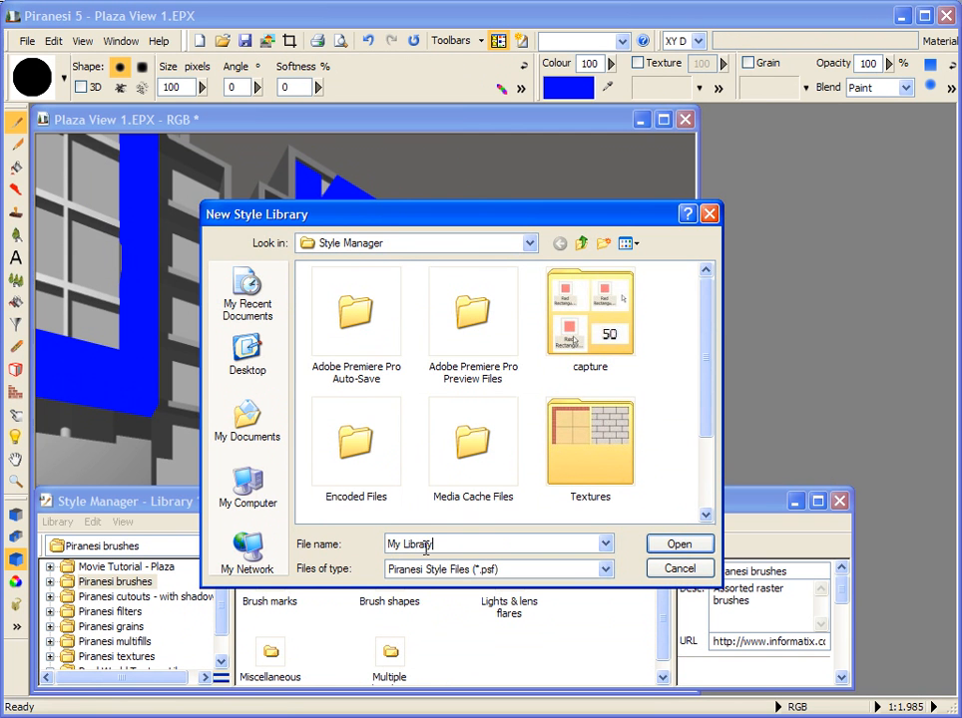
left_click(672, 549)
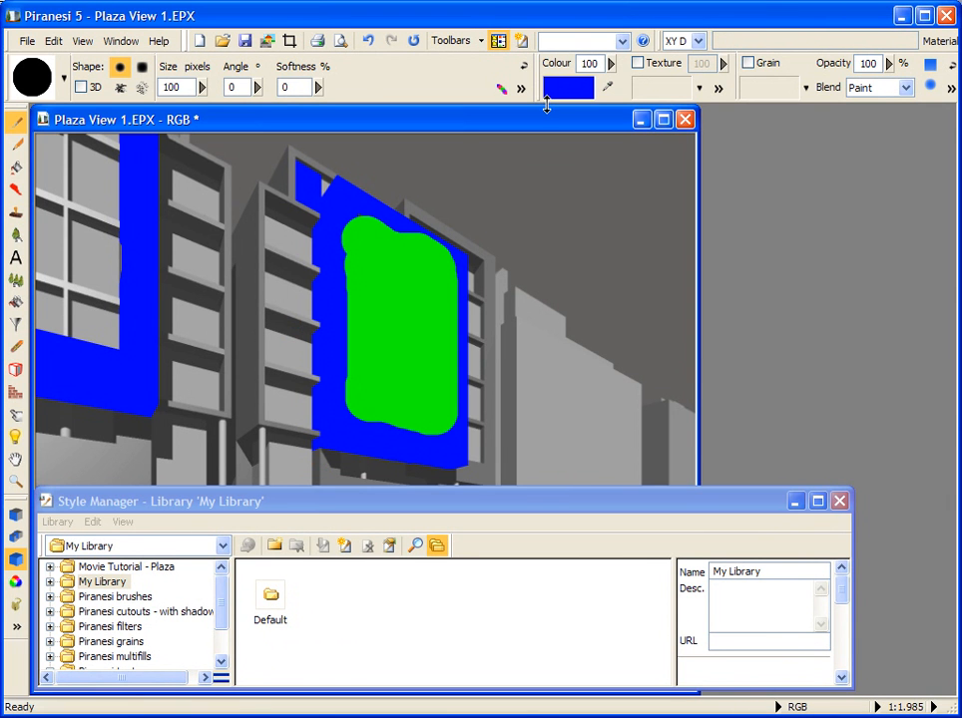
Step: Set up a red rectangular brush with the Material lock and 50% opacity
left_click(557, 90)
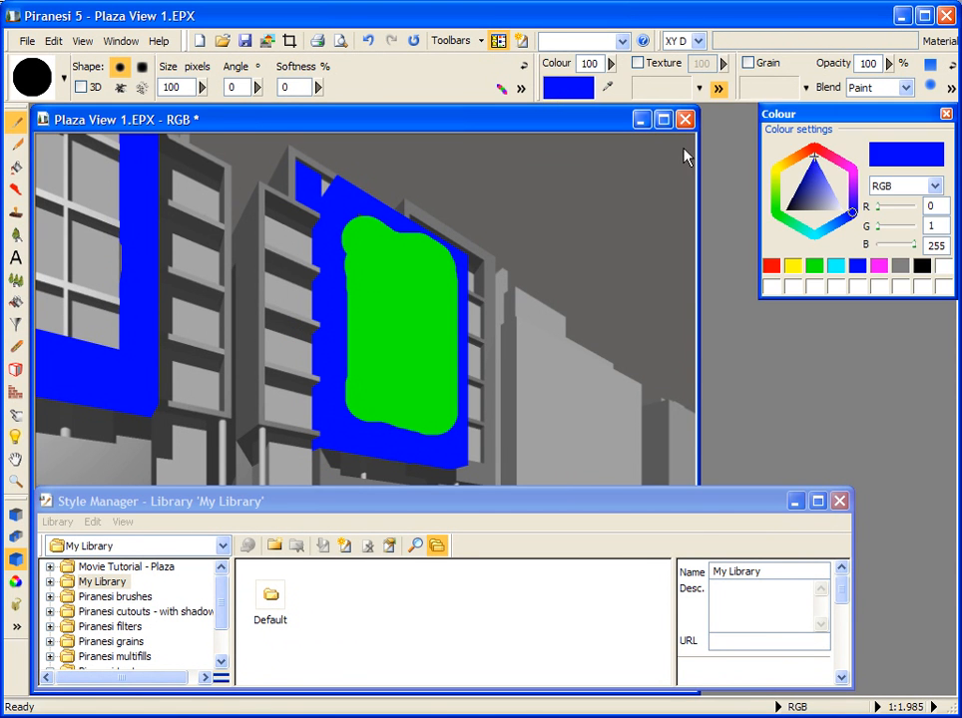
left_click(814, 149)
left_click(945, 113)
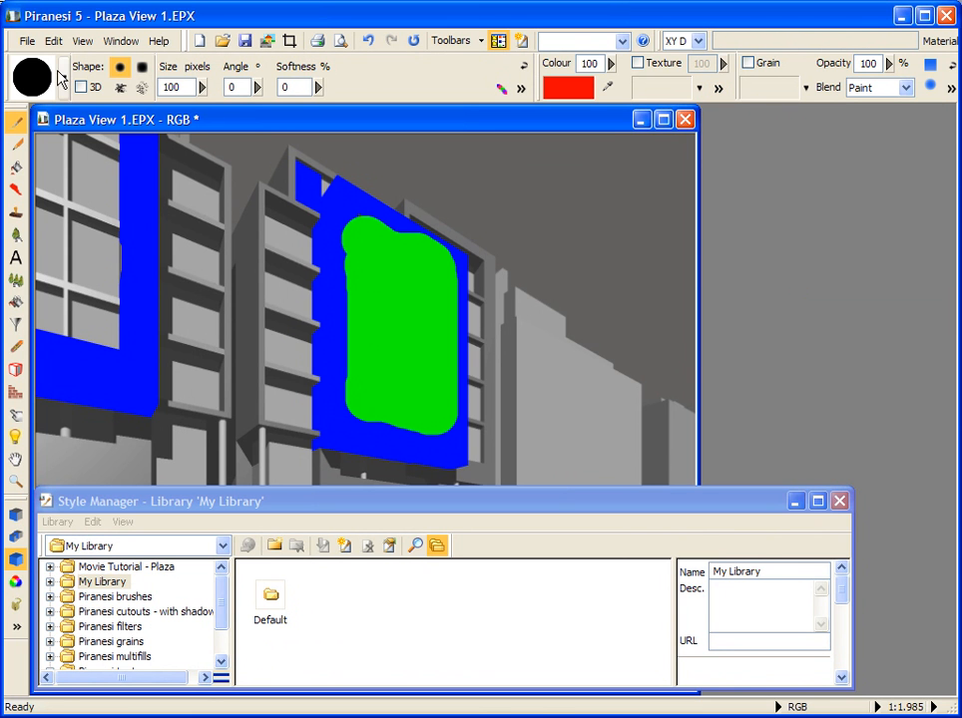
left_click(142, 67)
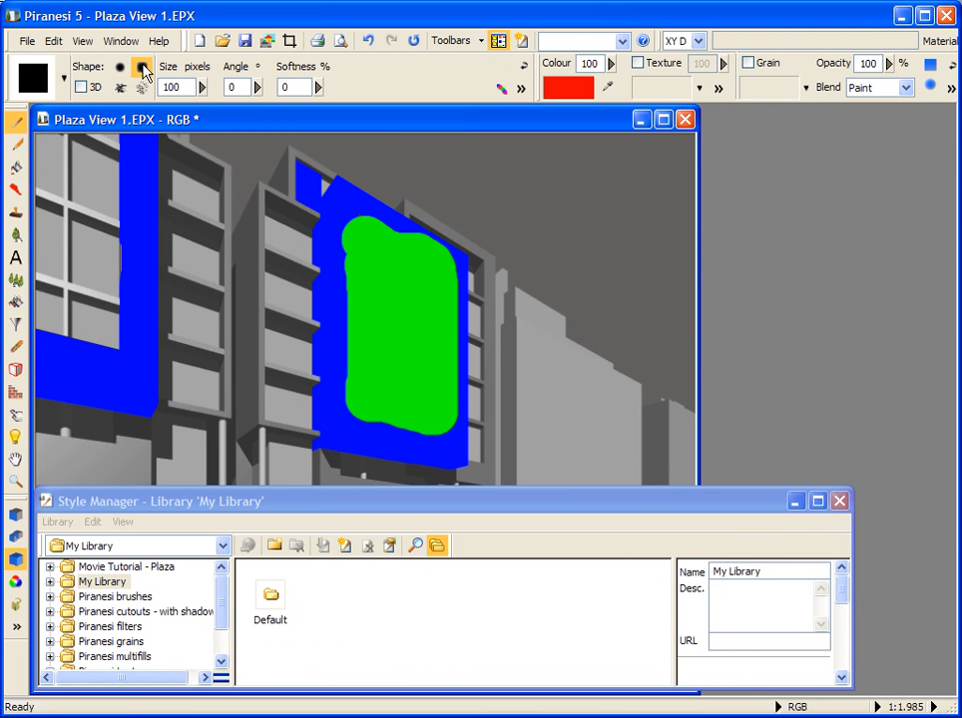
left_click(17, 559)
mouse_move(893, 63)
left_mouse_down()
mouse_move(882, 91)
mouse_move(844, 90)
left_mouse_up()
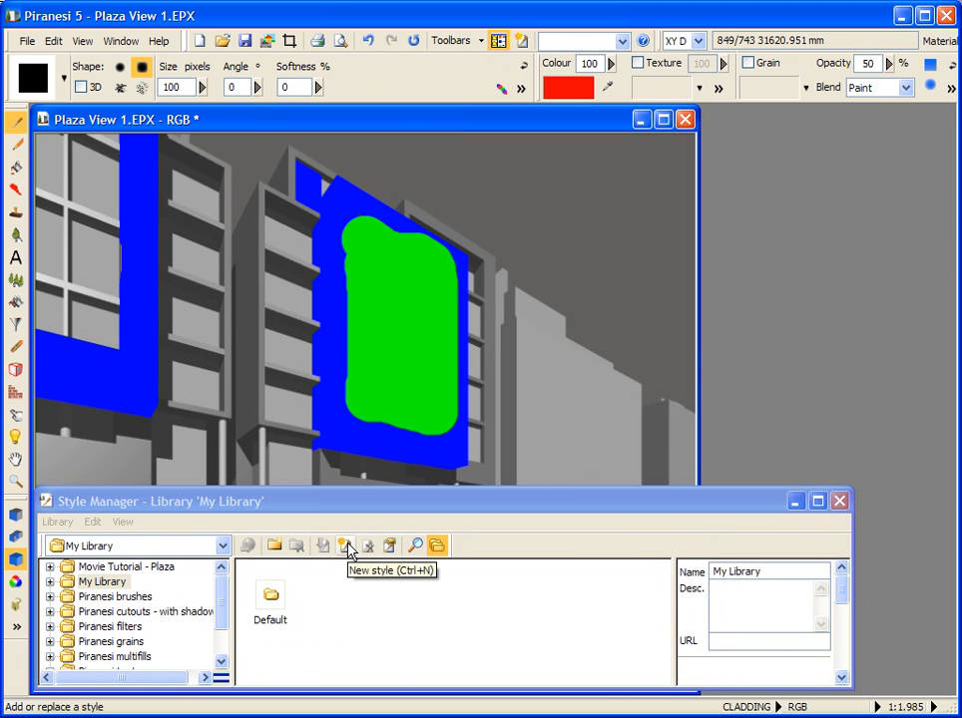
Step: Save the current brush settings as a new style named Red Rectangular Brush in the Default category of My Library
left_click(63, 77)
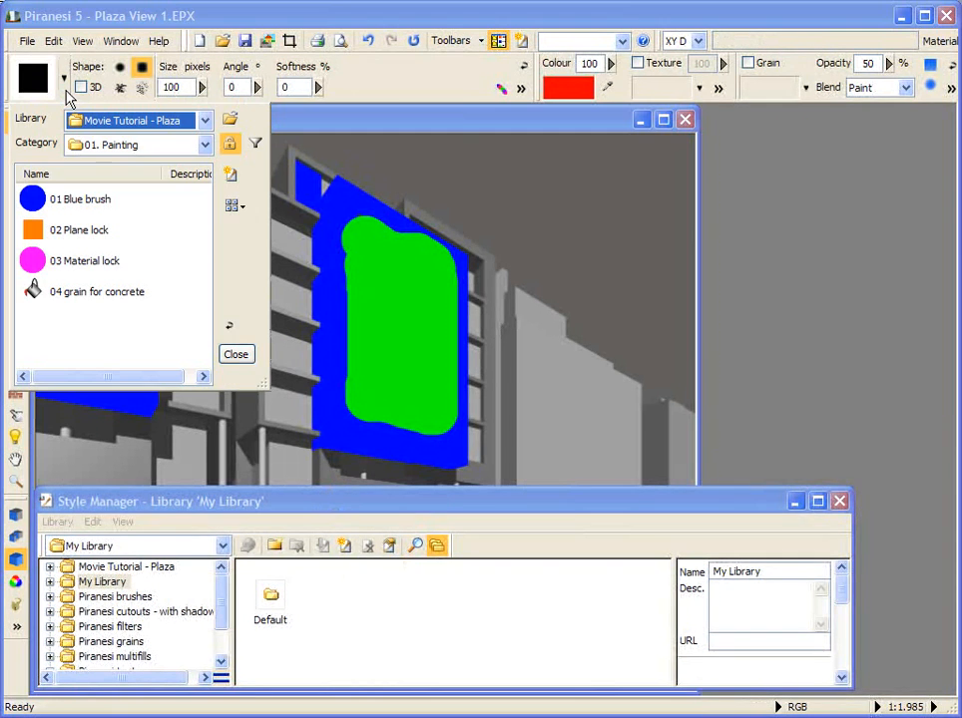
left_click(238, 355)
left_click(346, 549)
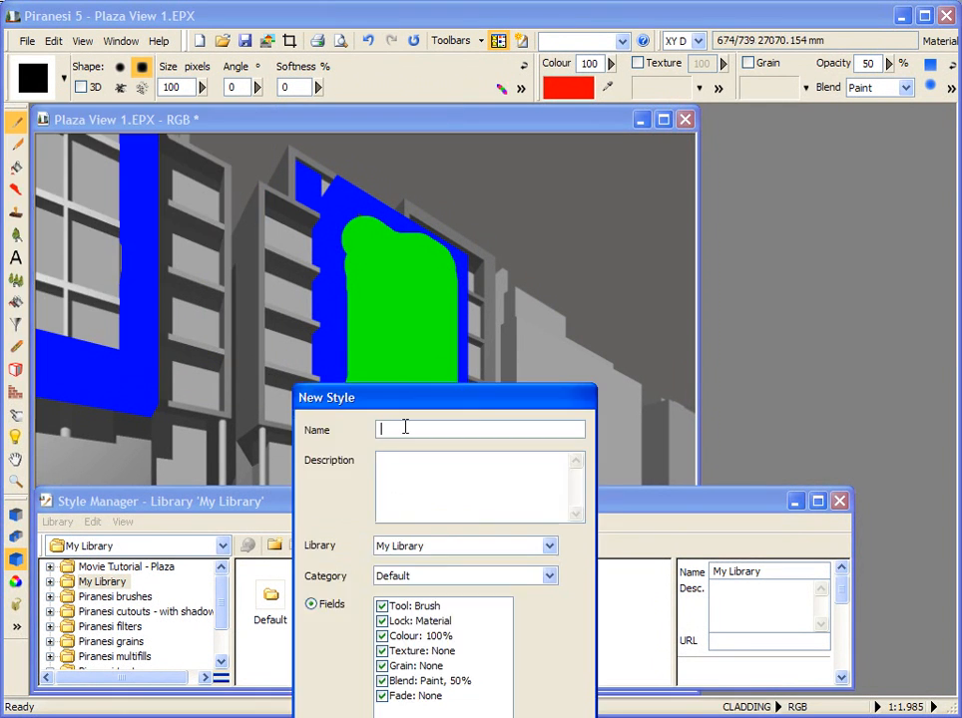
type("R")
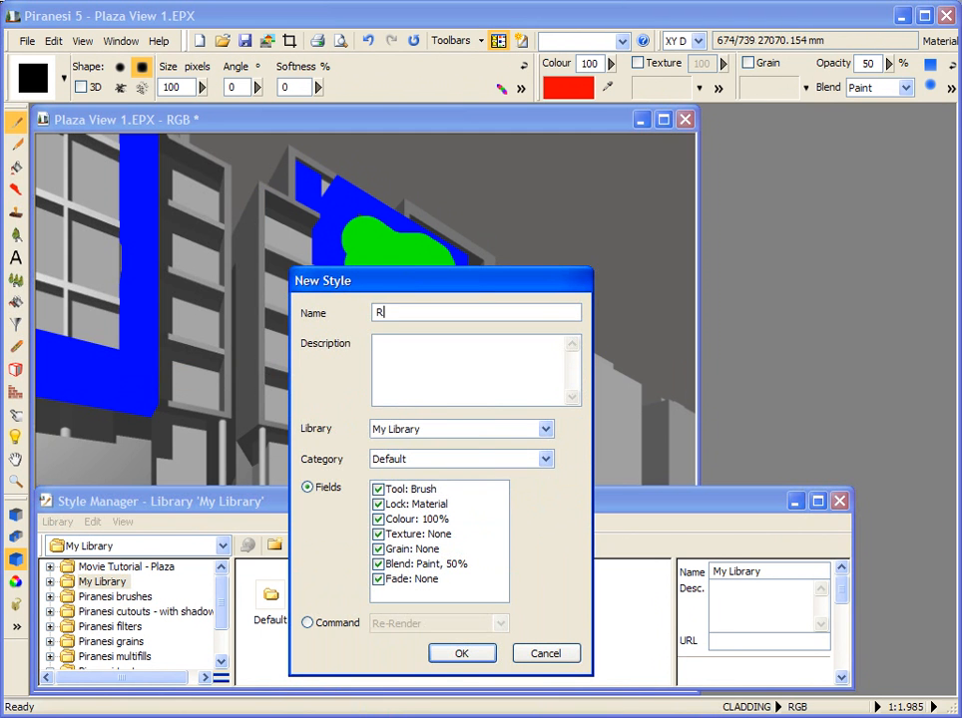
type("ed Rectangular Bru")
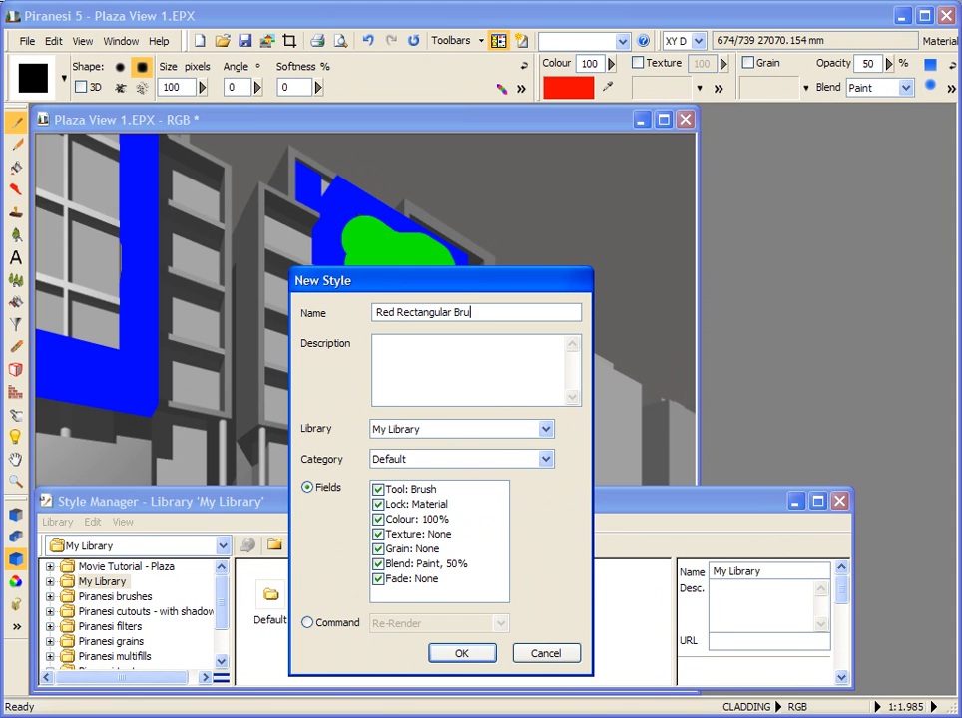
type("sh")
left_click(460, 655)
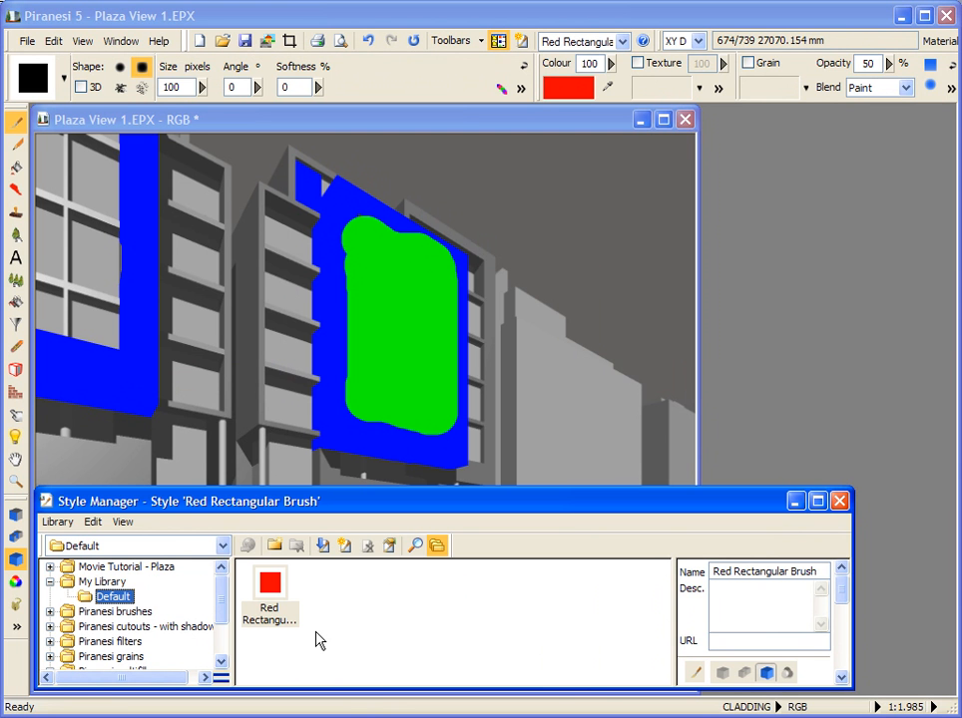
Step: Copy the 01. Sky, 05. Yellow Blocks and 06. Red Brickwork styles from 02. Textures in the Movie Tutorial - Plaza library
left_click(50, 567)
left_click(118, 596)
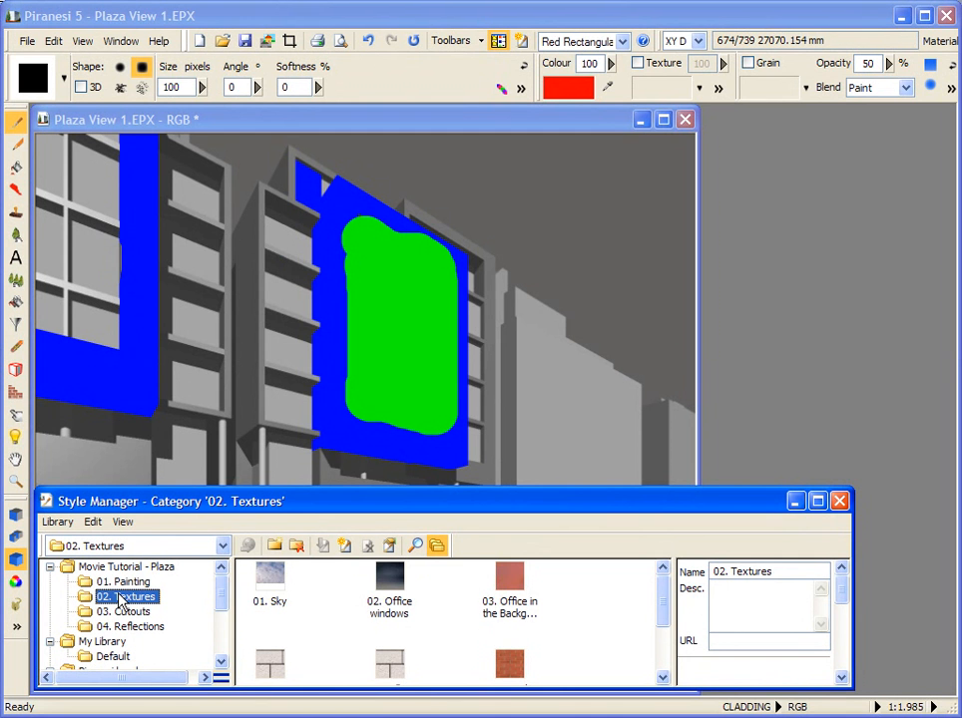
left_click(264, 588)
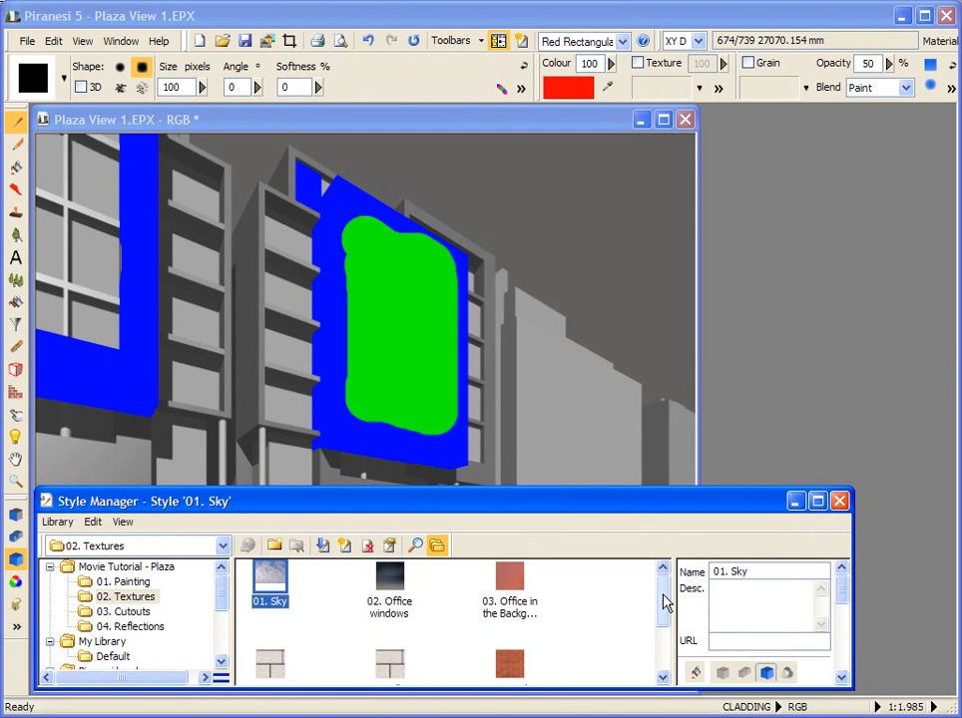
left_click_drag(665, 604, 655, 627)
left_click(394, 617)
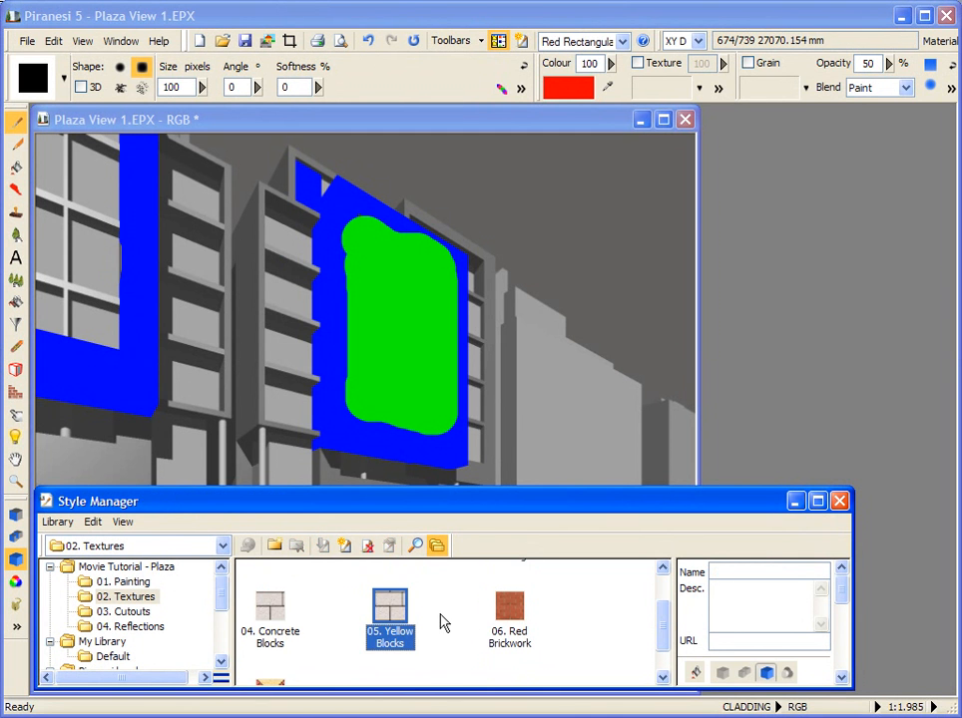
left_click(514, 614, "ctrl")
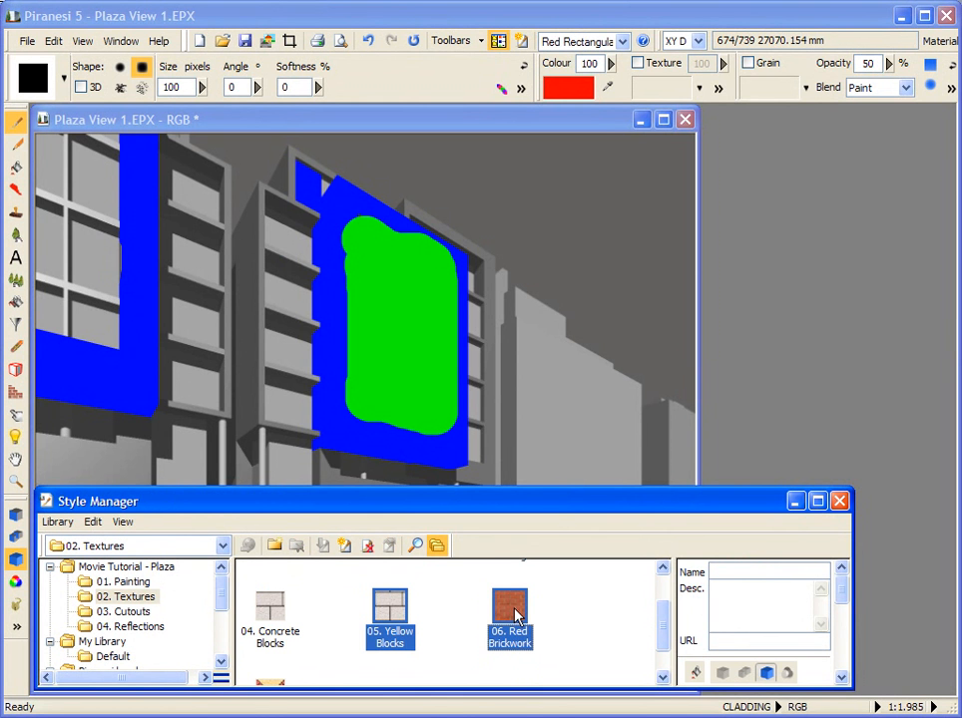
left_click(93, 522)
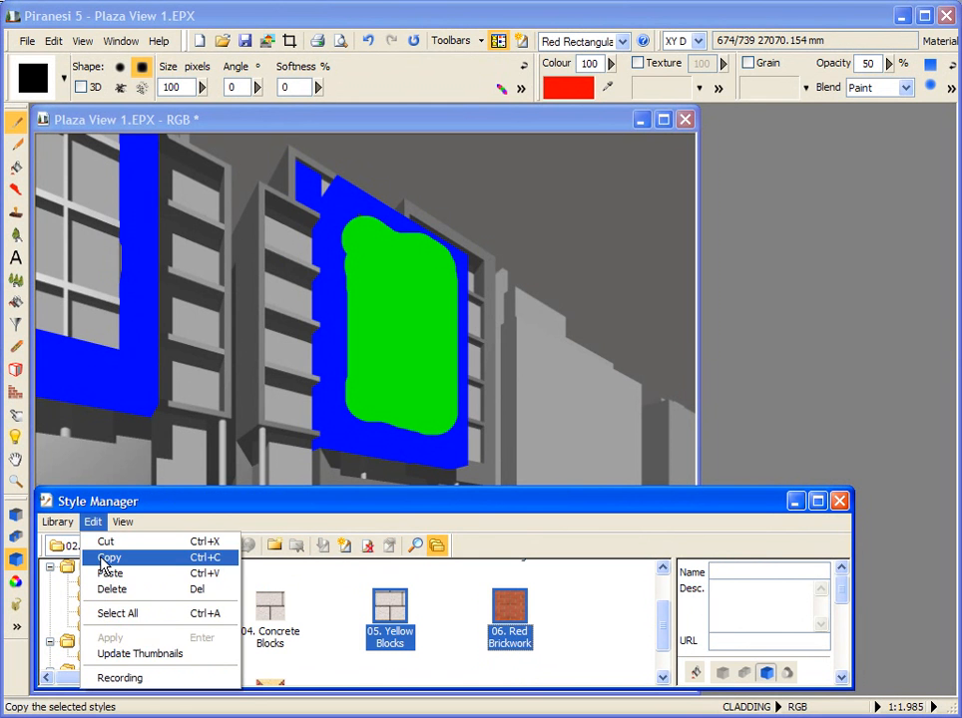
left_click(104, 559)
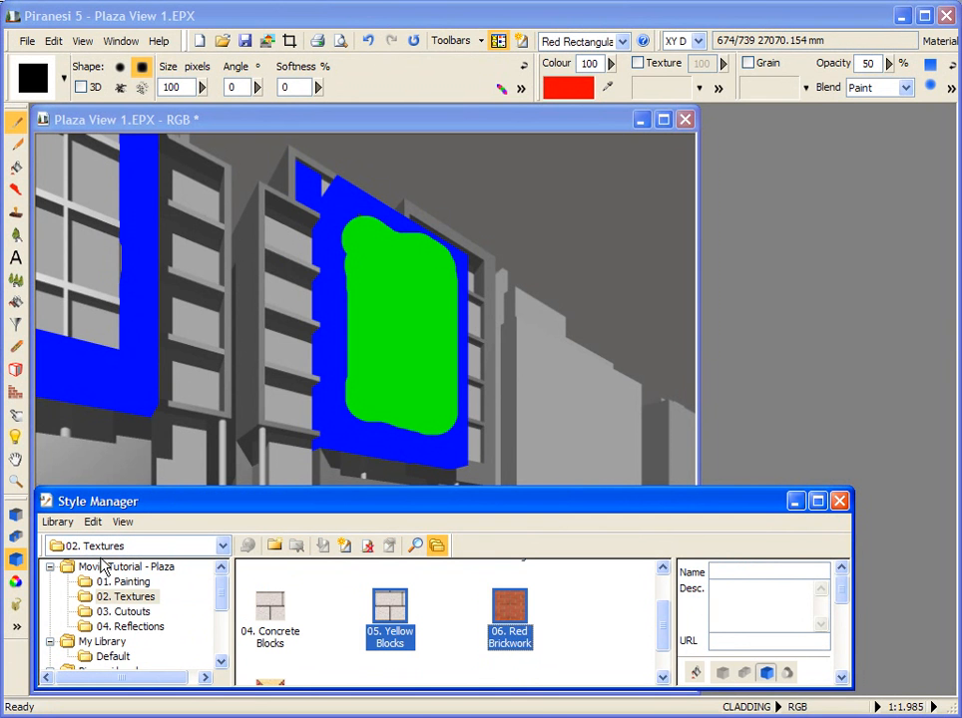
Step: Paste the copied texture styles into the Default category of My Library
left_click(113, 656)
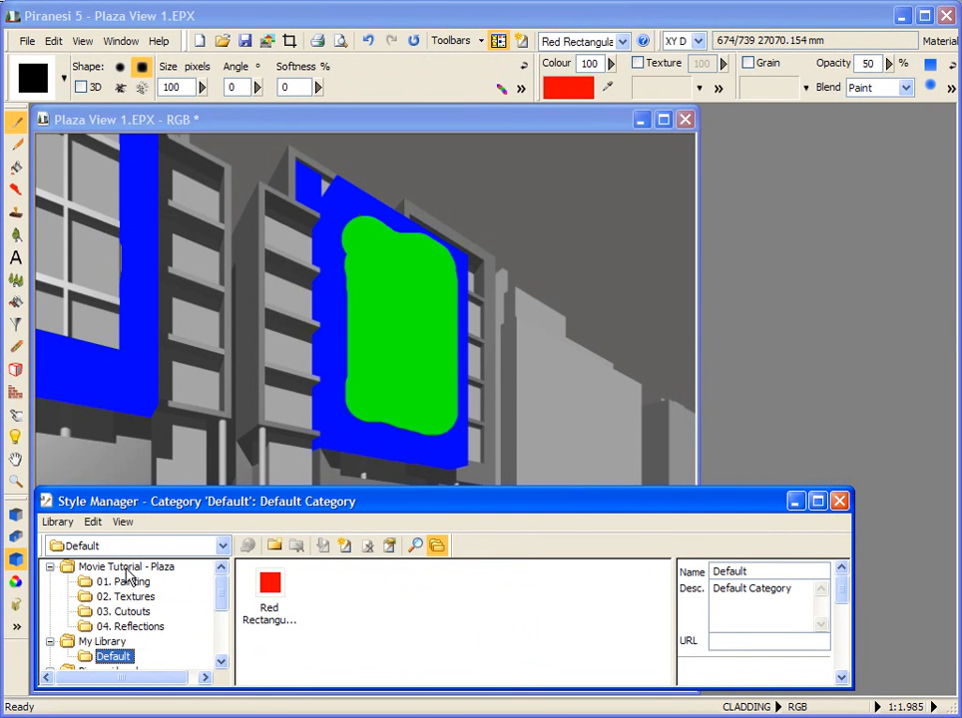
left_click(92, 523)
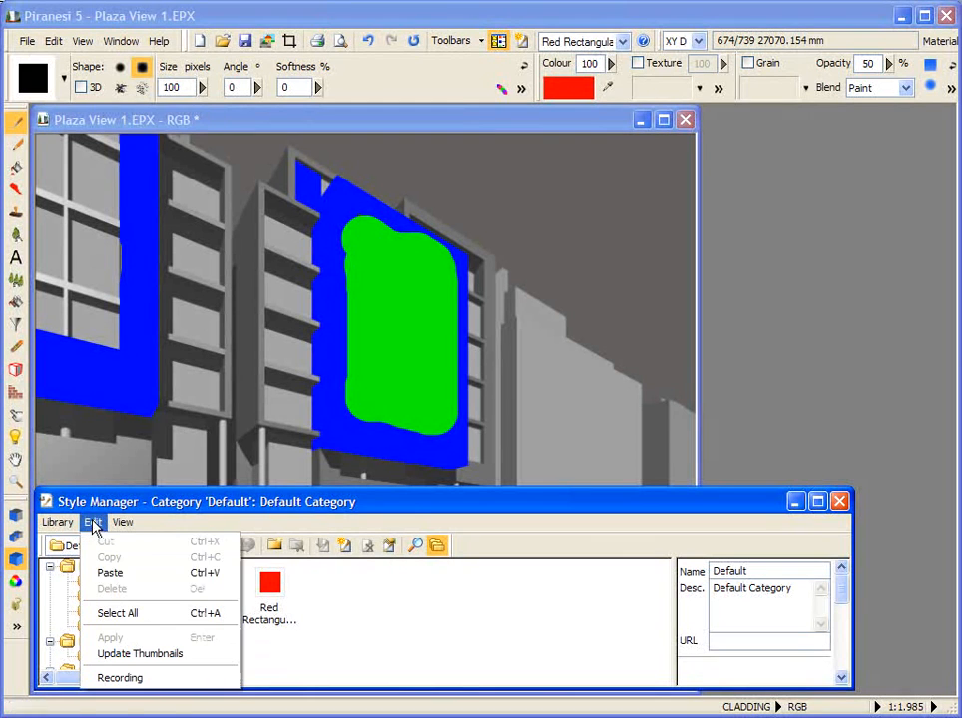
left_click(105, 574)
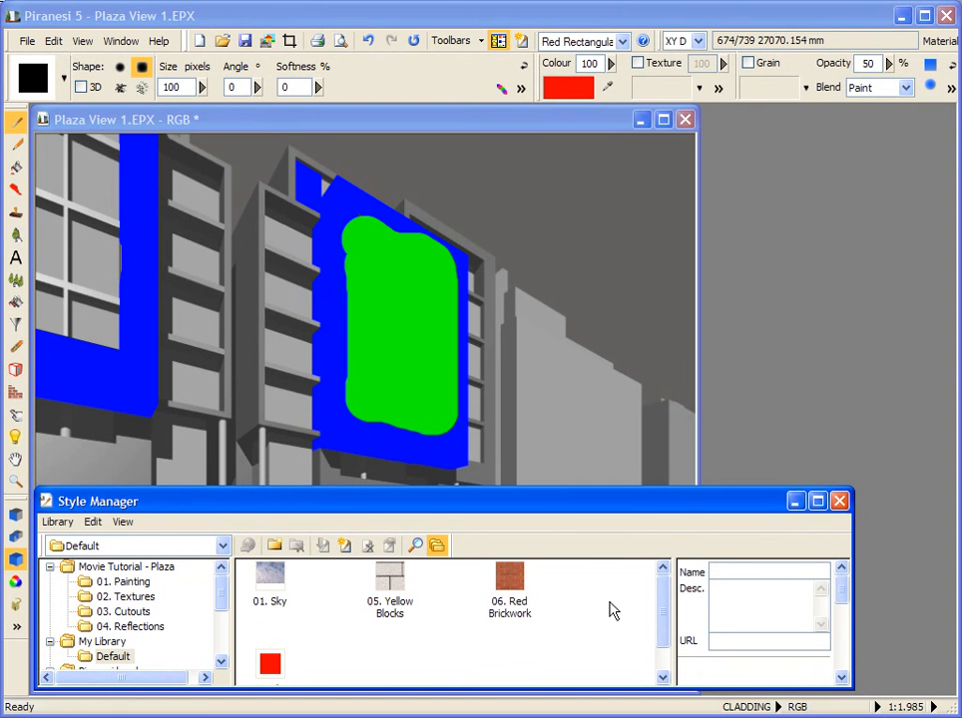
Step: Undo the green and blue painting on the building facades
left_click(369, 42)
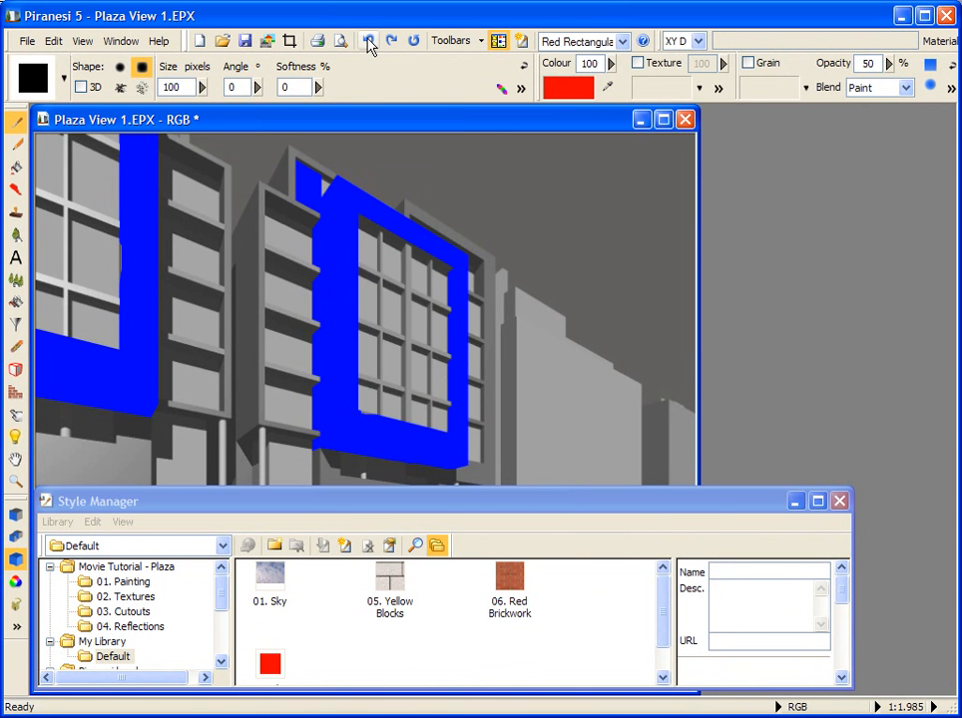
left_click(368, 42)
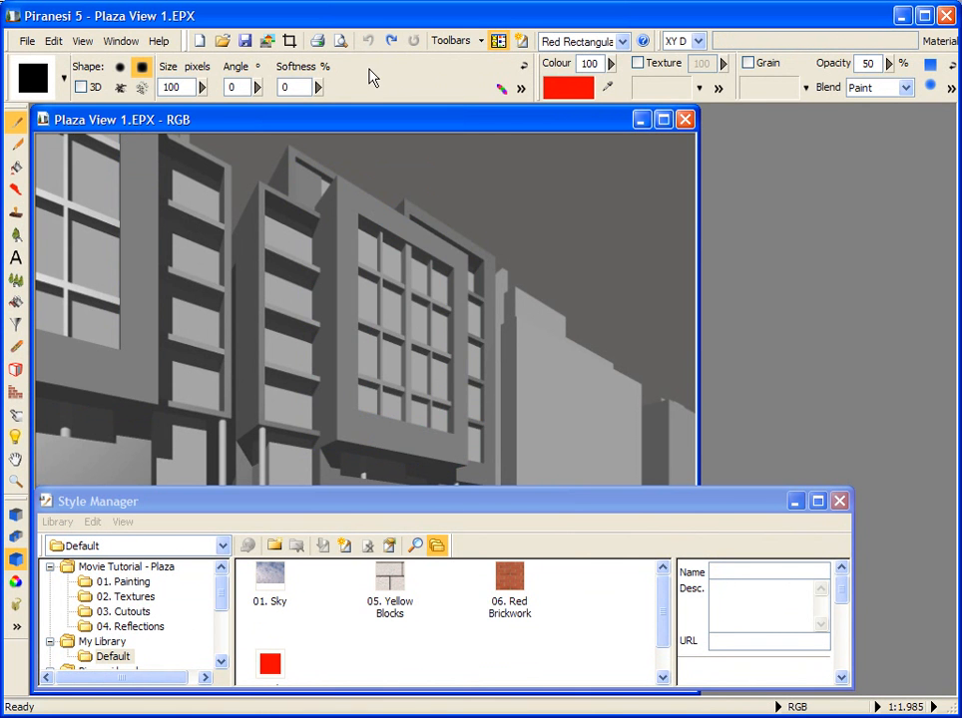
Step: Rename the Red Rectangular Brush style in My Library as 07 Red Rectangular Brush through its properties
left_click_drag(664, 596, 665, 624)
left_click(268, 628)
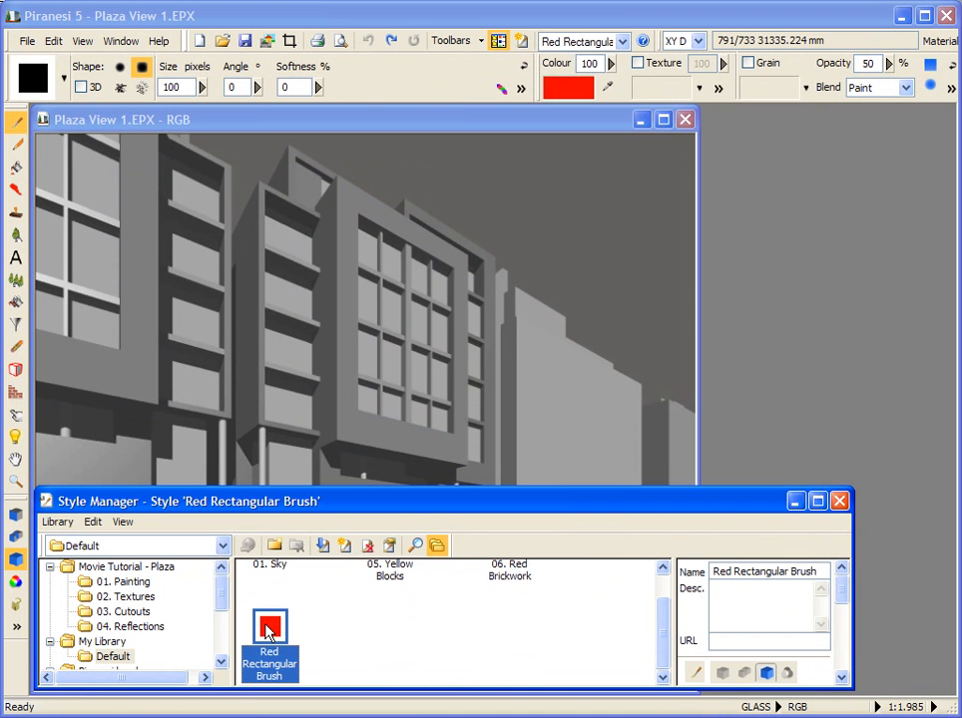
left_click(123, 523)
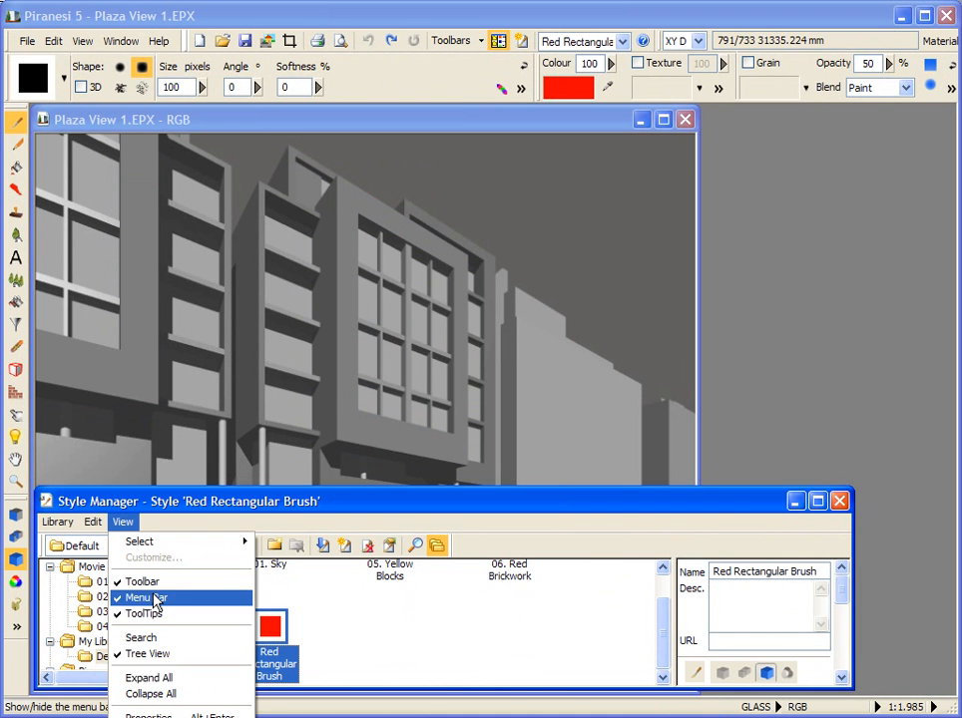
left_click(150, 711)
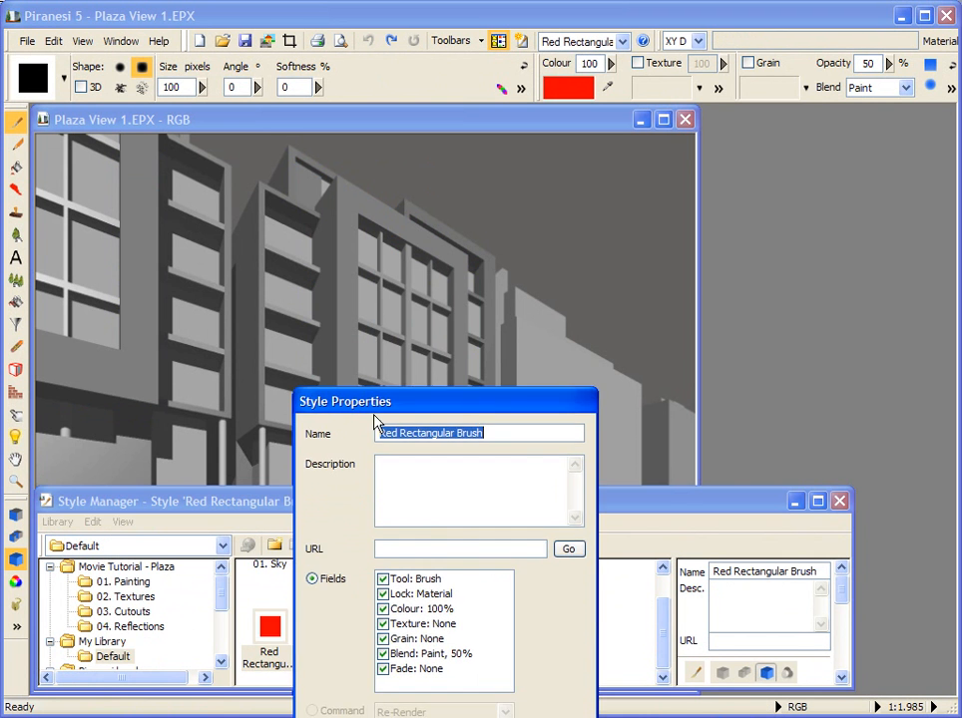
left_click_drag(376, 413, 351, 291)
left_click(351, 321)
type("07")
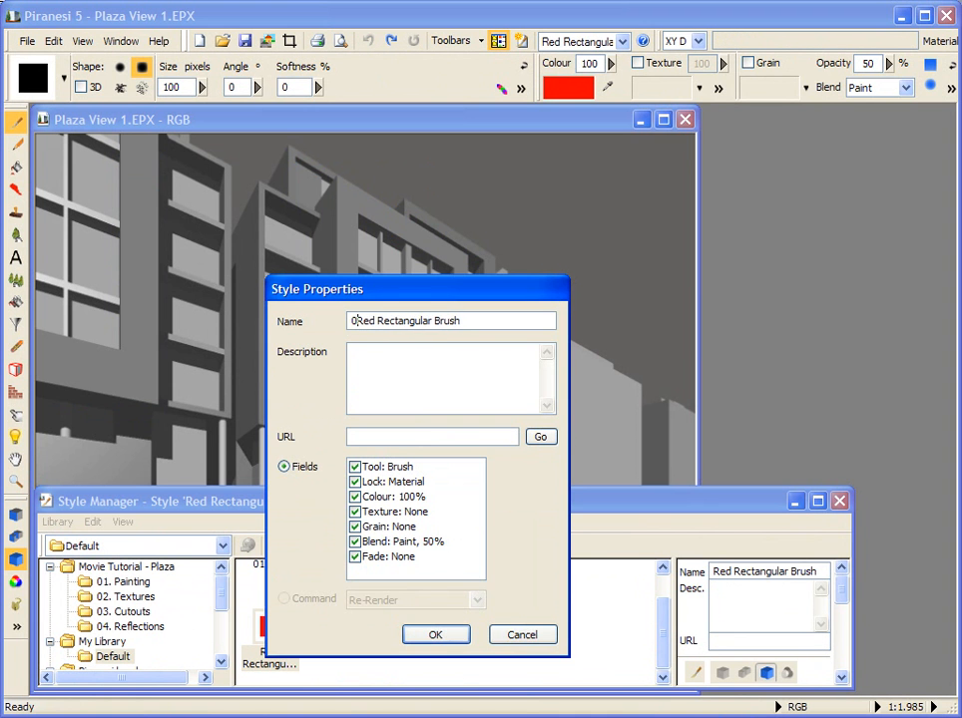
left_click(431, 640)
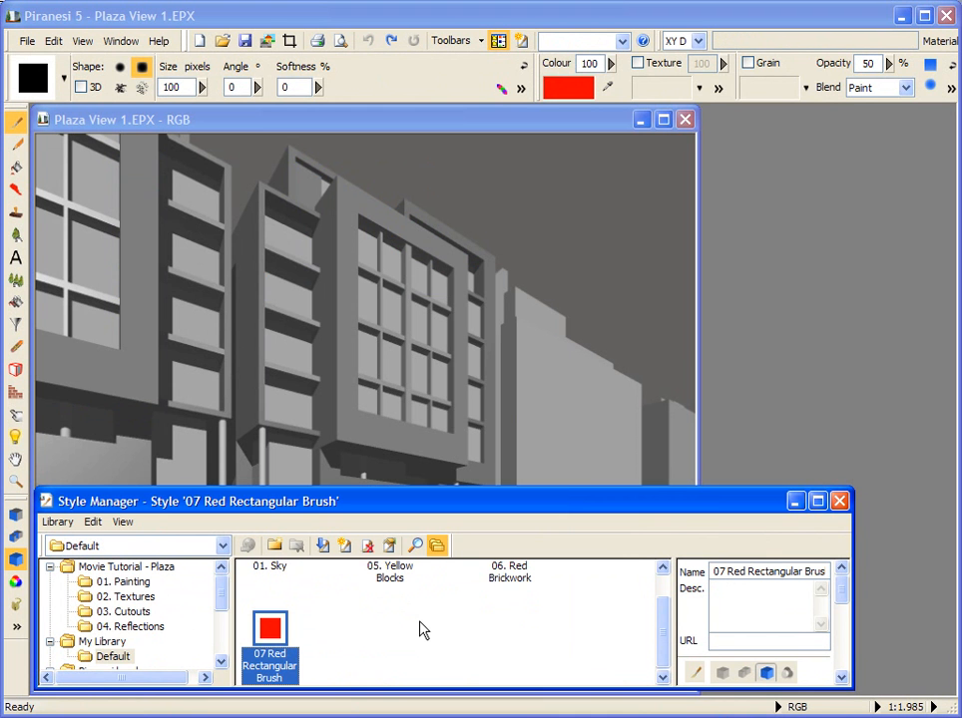
Step: Rename the Default category of My Library as Assorted Styles through its category properties
left_click(111, 657)
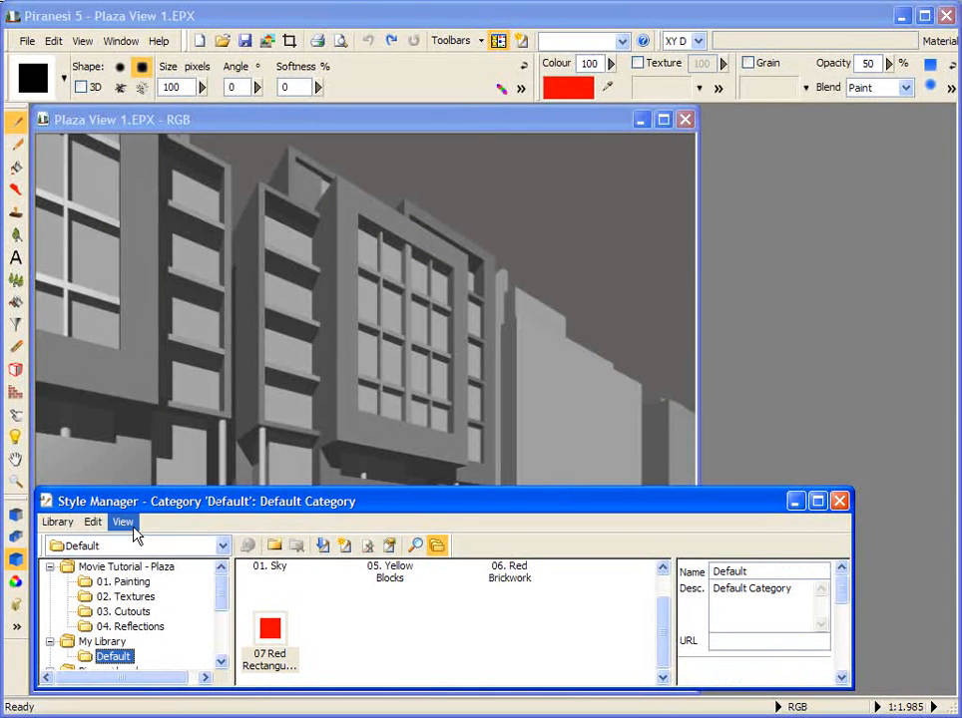
left_click(123, 523)
left_click(188, 708)
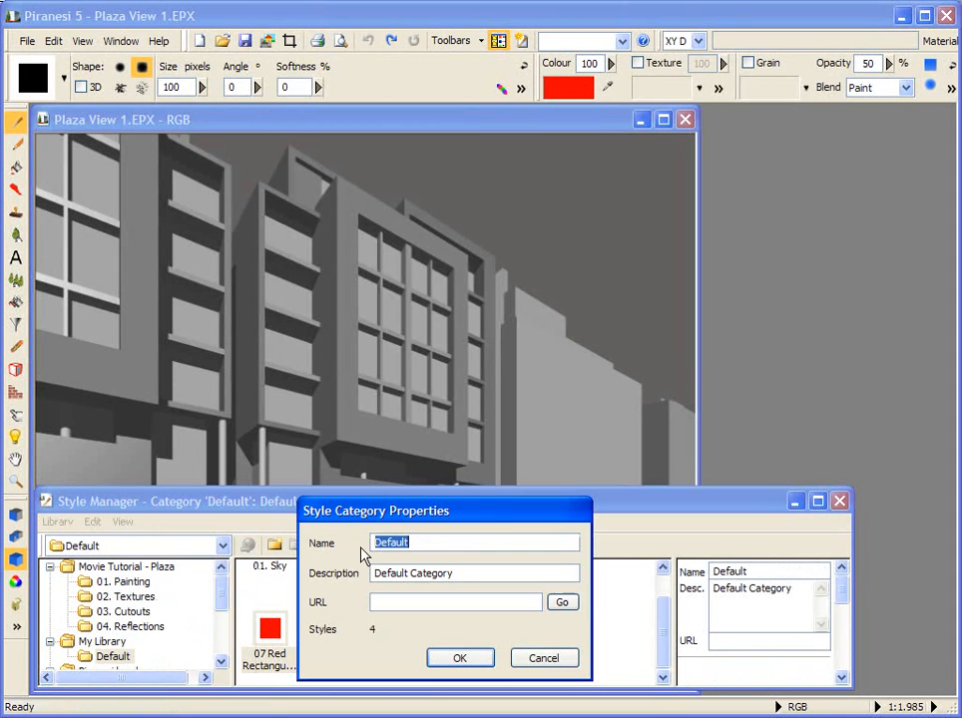
type("Assorted Sty")
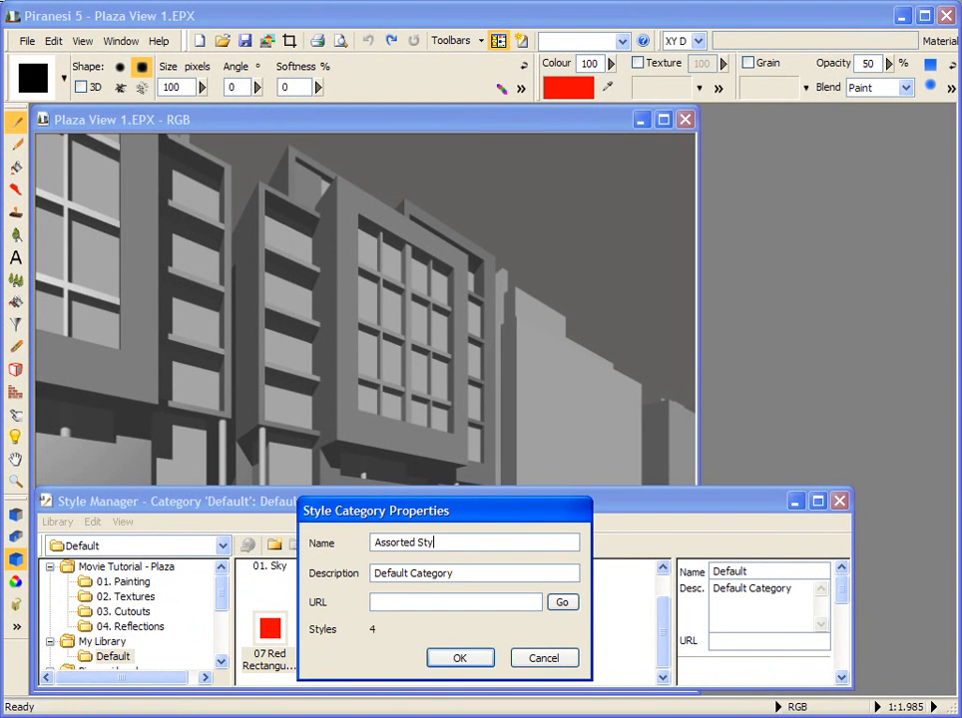
type("les")
left_click(456, 663)
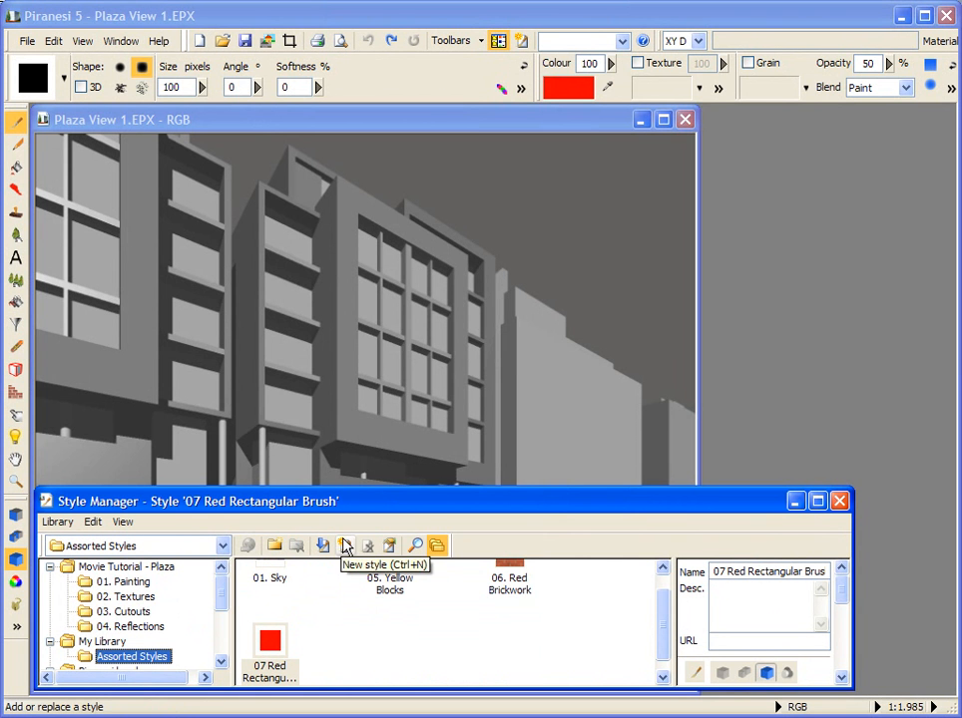
Step: Load the 01. Sky style from Assorted Styles and fill the sky behind the buildings with it
left_click_drag(664, 621, 664, 606)
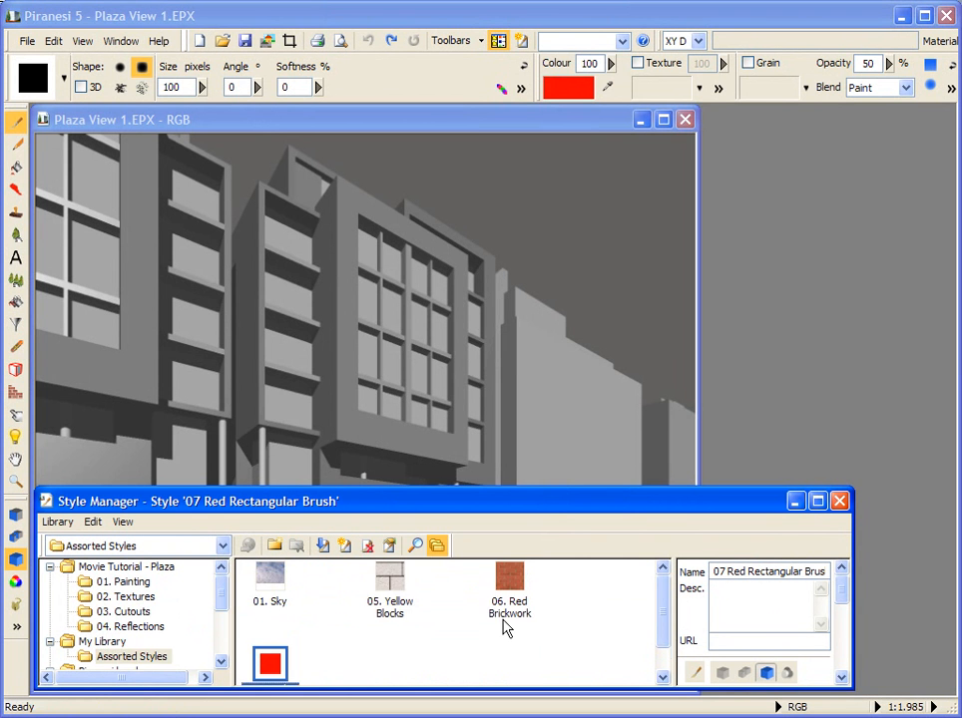
left_click(278, 586)
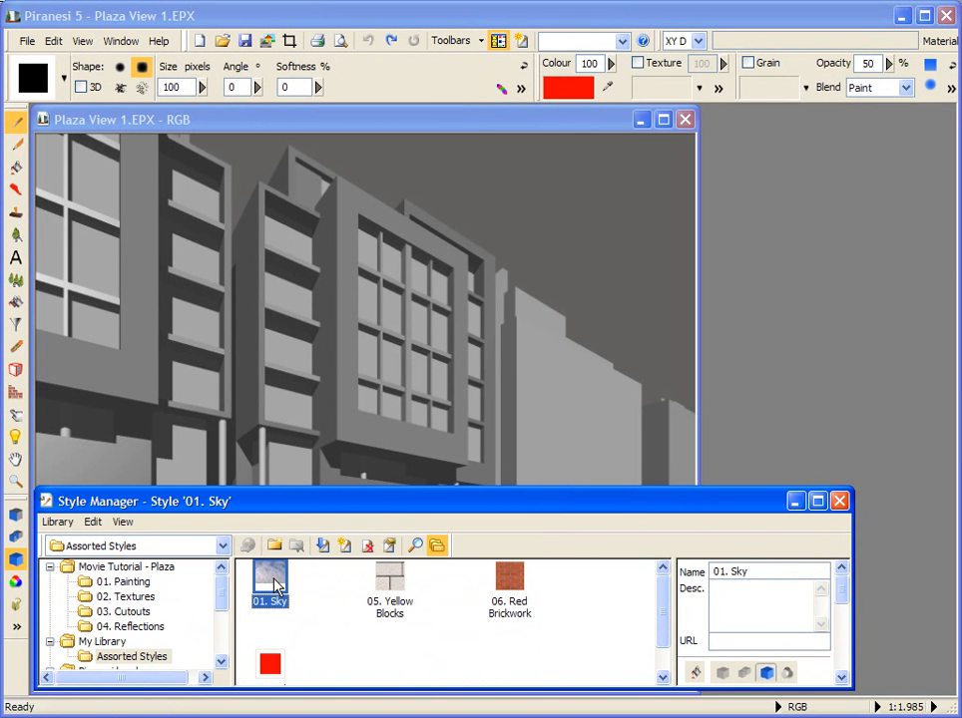
left_click(324, 546)
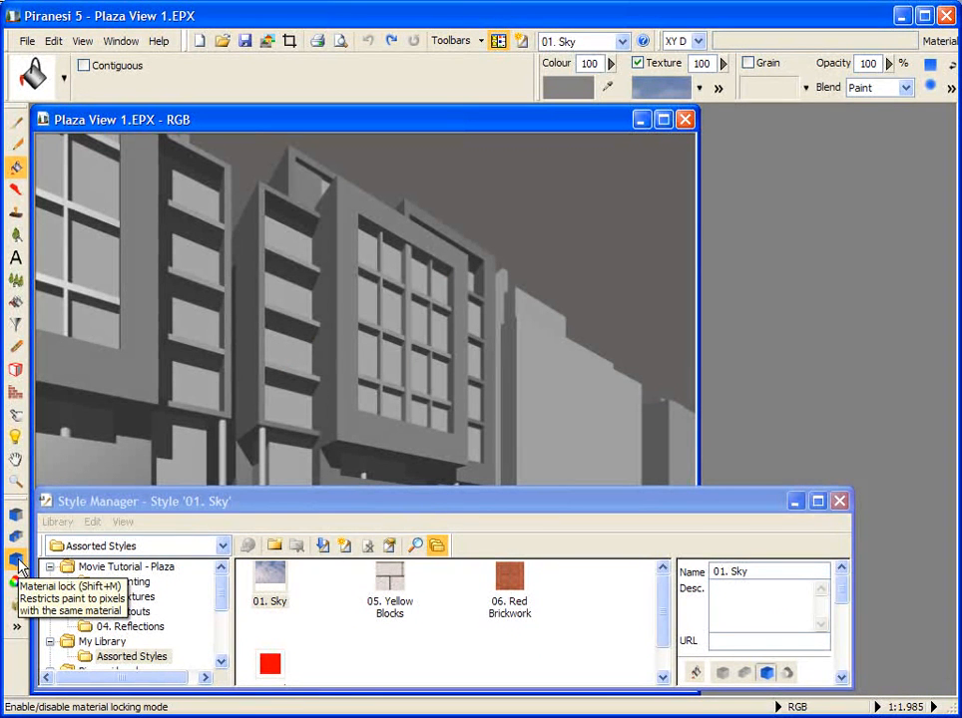
left_click(16, 169)
left_click(511, 190)
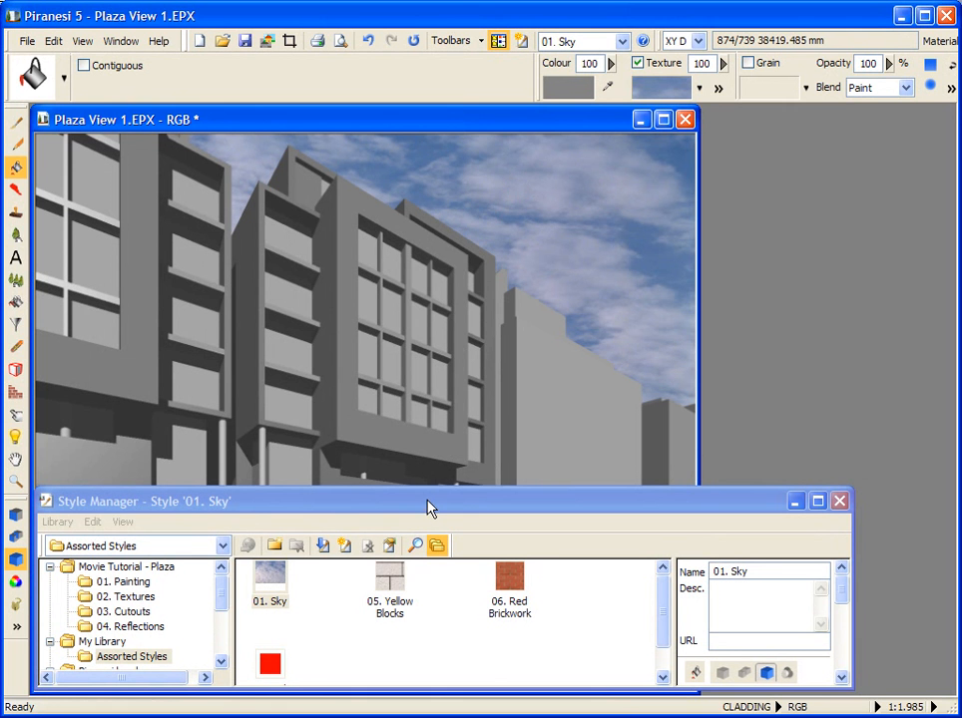
Step: Fill the buildings' outer block walls with the 05. Yellow Blocks style and the projecting window surrounds with 06. Red Brickwork
left_click(388, 588)
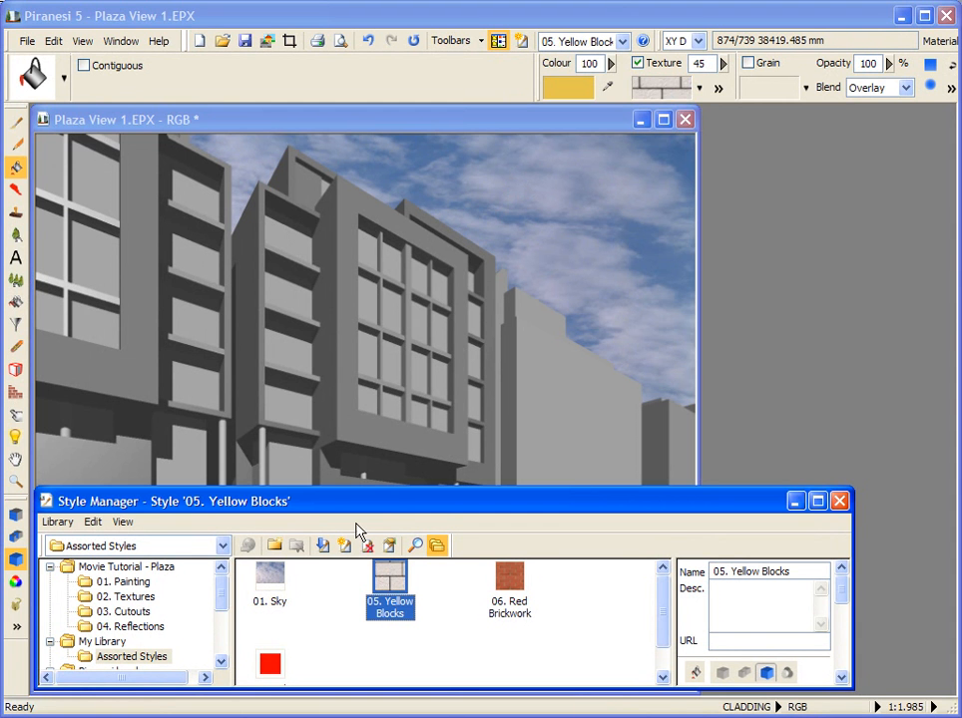
left_click(268, 403)
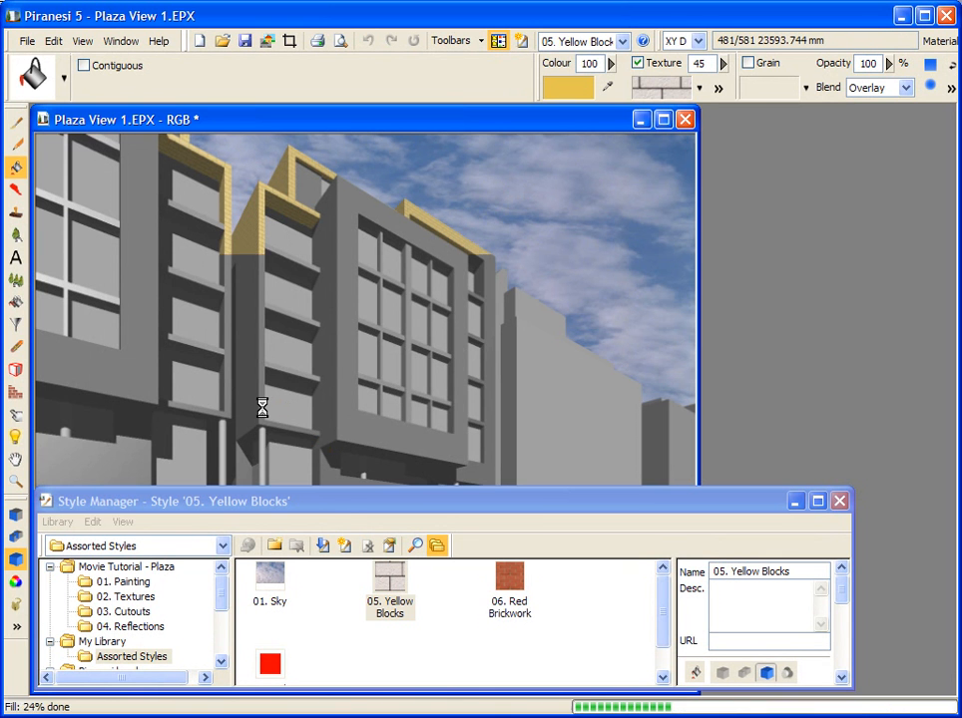
left_click(507, 578)
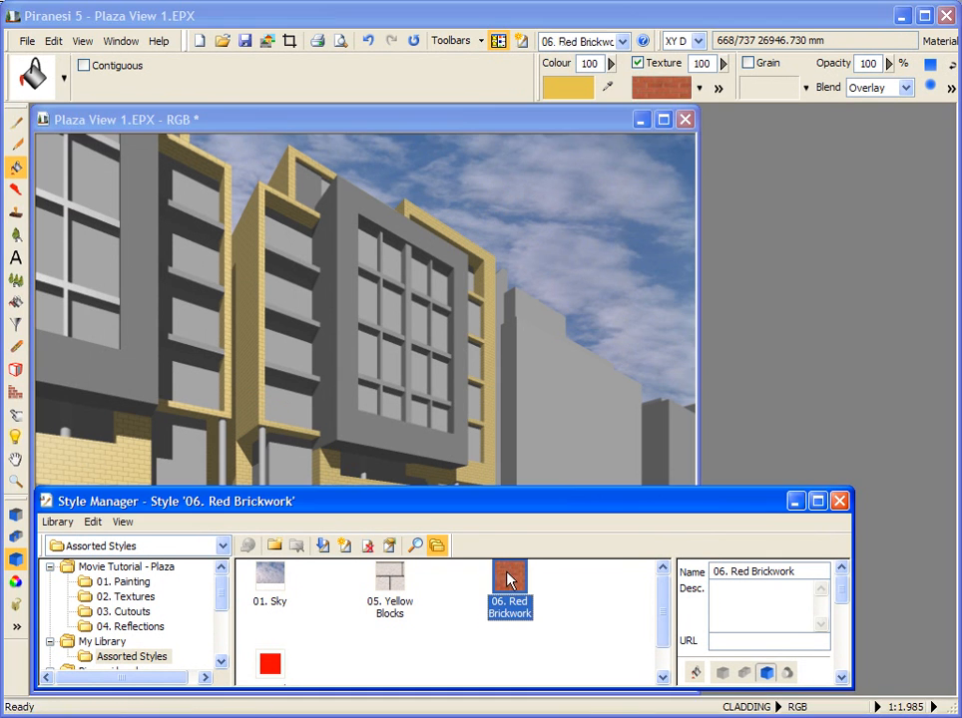
left_click(364, 425)
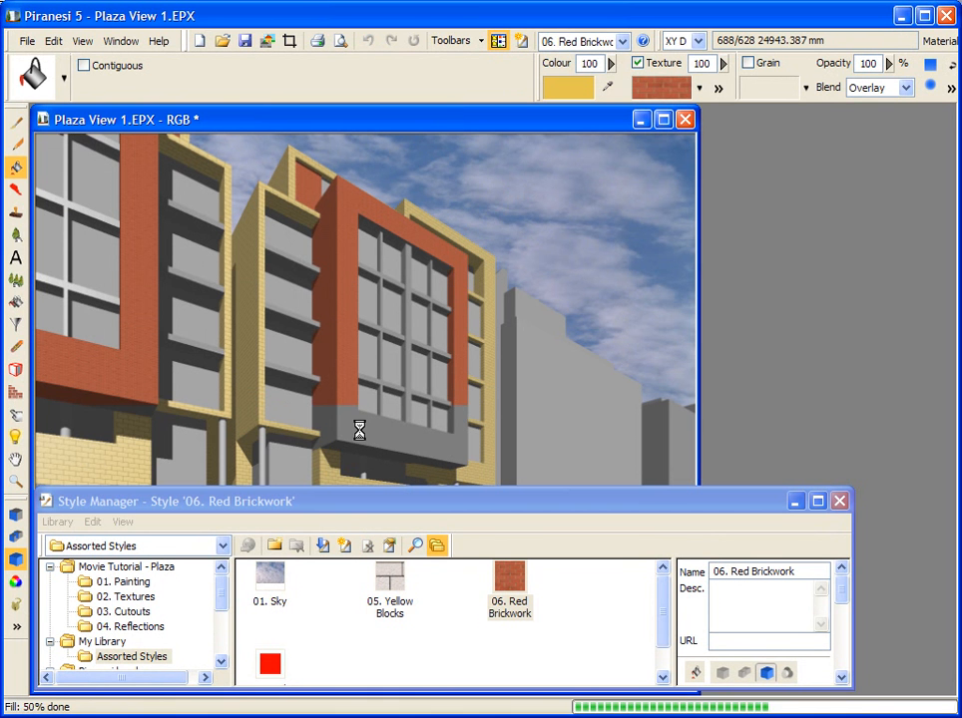